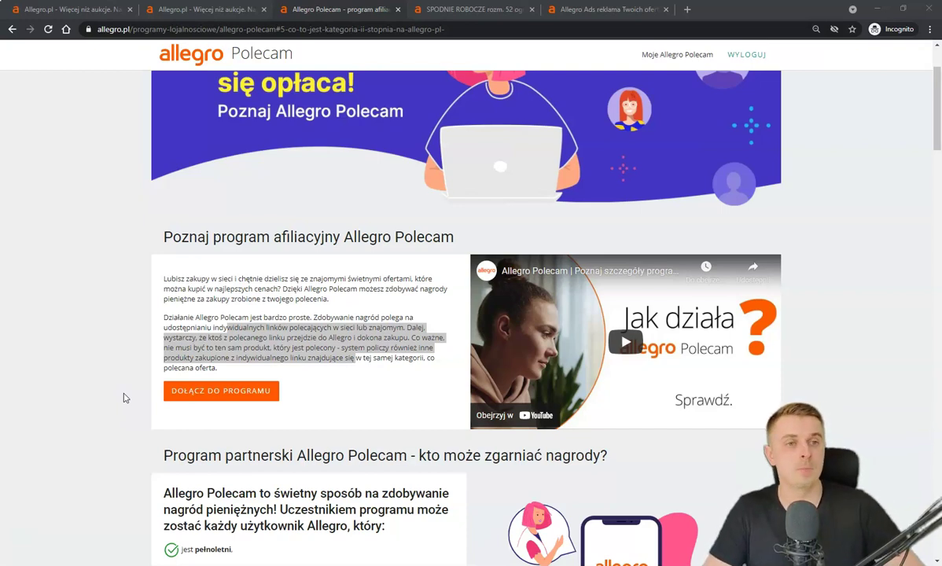
{"action": "left_click", "coordinate": [308, 309]}
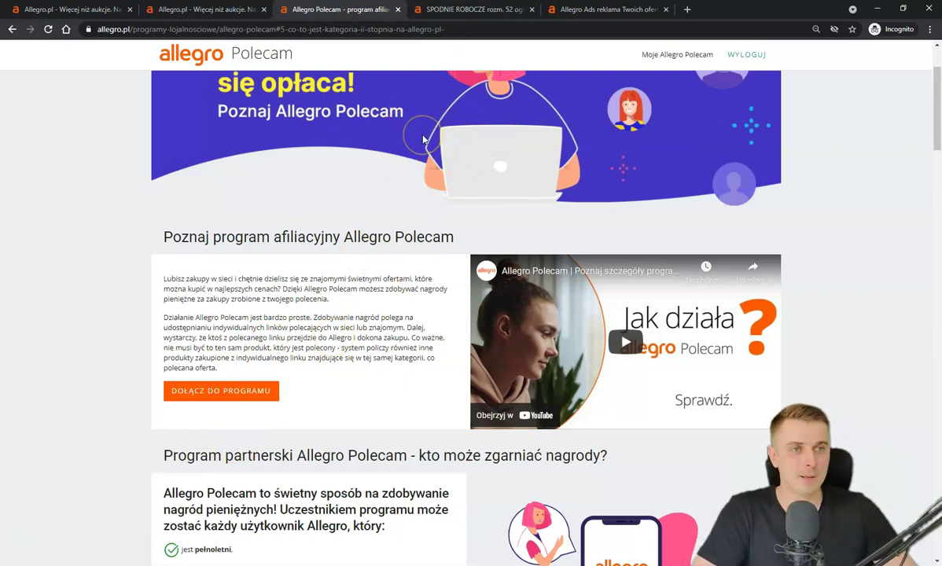
{"action": "left_click", "coordinate": [423, 8]}
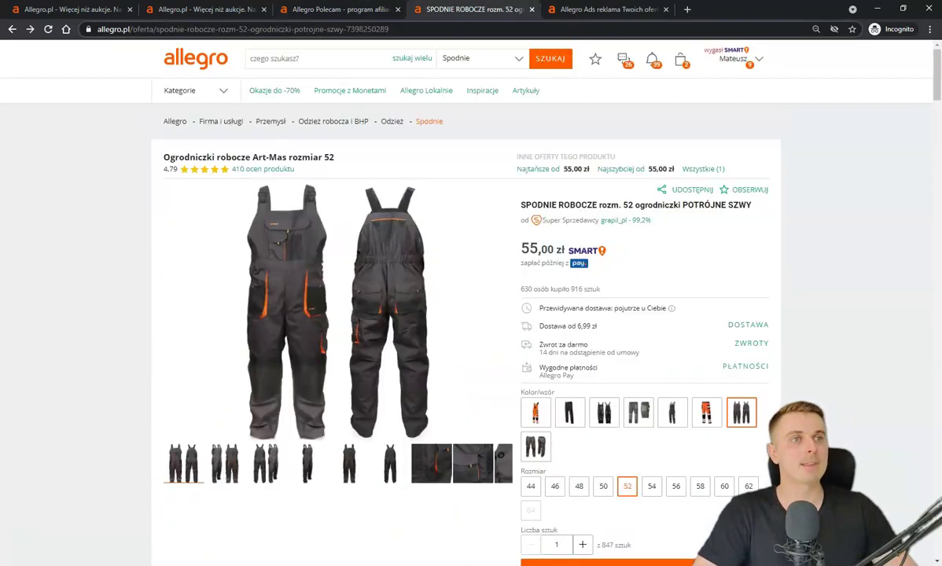
{"action": "left_click", "coordinate": [355, 8]}
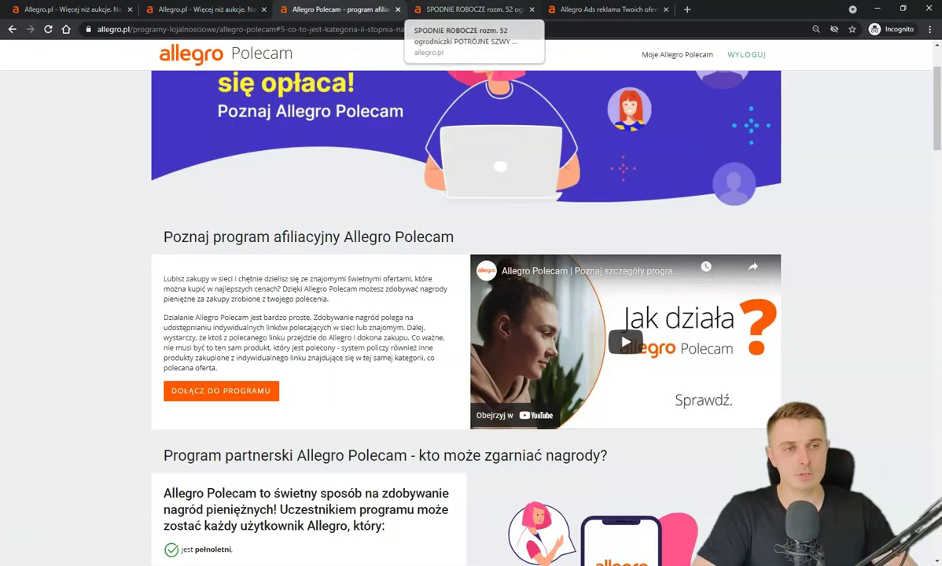
{"action": "left_click", "coordinate": [464, 9]}
{"action": "left_click", "coordinate": [338, 9]}
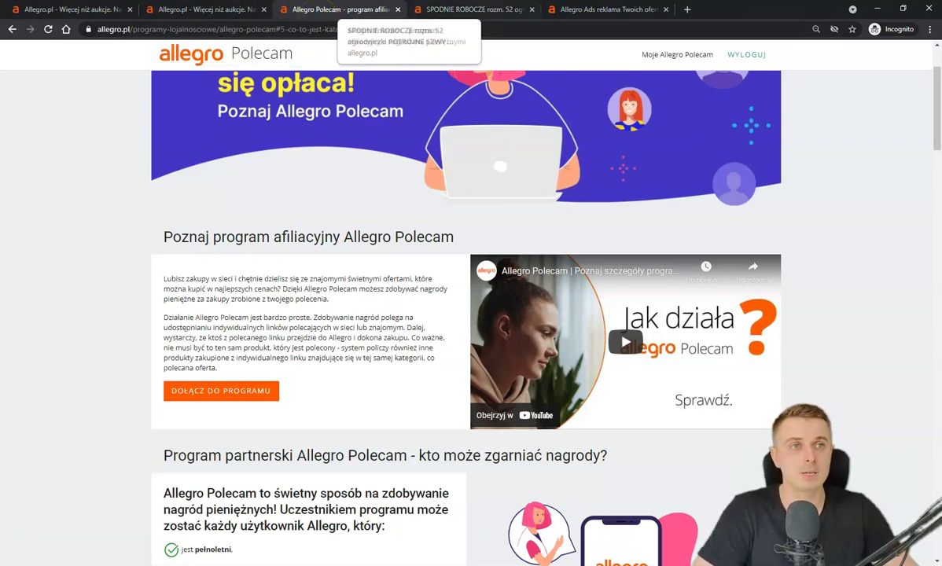
Examine the Allegro Polecam account page, including the recommended offers list and the rewards section.
{"action": "left_click", "coordinate": [228, 9]}
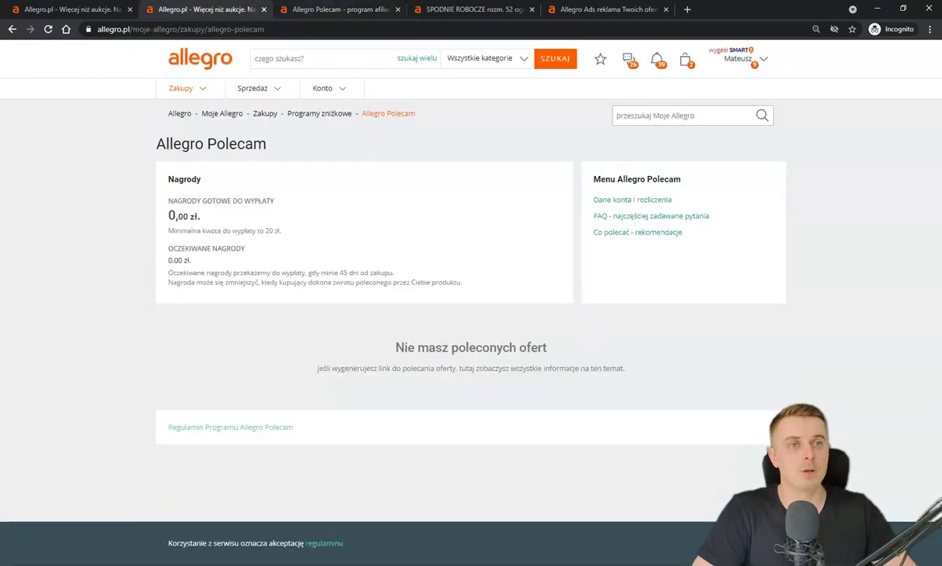
{"action": "left_click", "coordinate": [202, 92]}
{"action": "mouse_move", "coordinate": [206, 135]}
{"action": "left_click", "coordinate": [555, 115]}
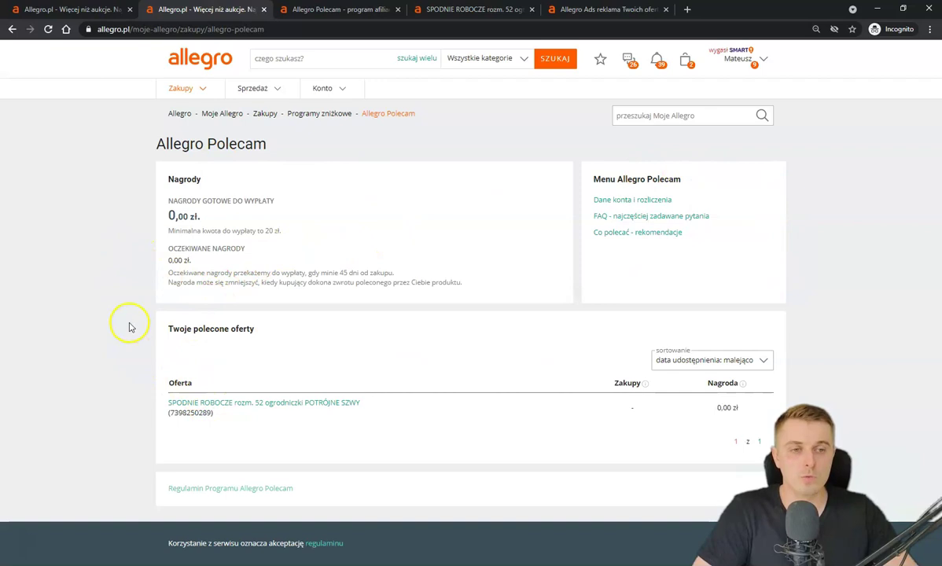
{"action": "left_click_drag", "start_coordinate": [167, 381], "coordinate": [414, 412]}
{"action": "left_click", "coordinate": [413, 428]}
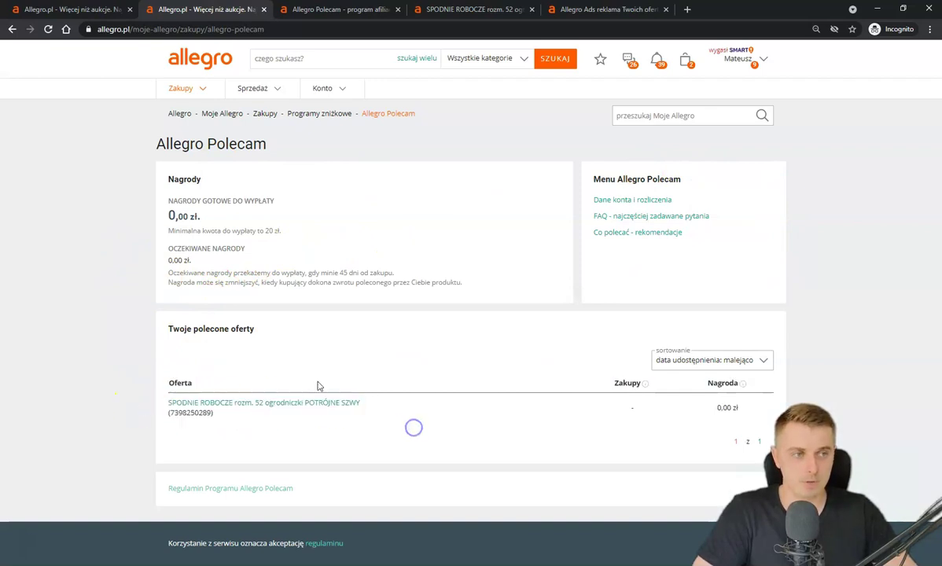
{"action": "left_click_drag", "start_coordinate": [147, 179], "coordinate": [401, 283]}
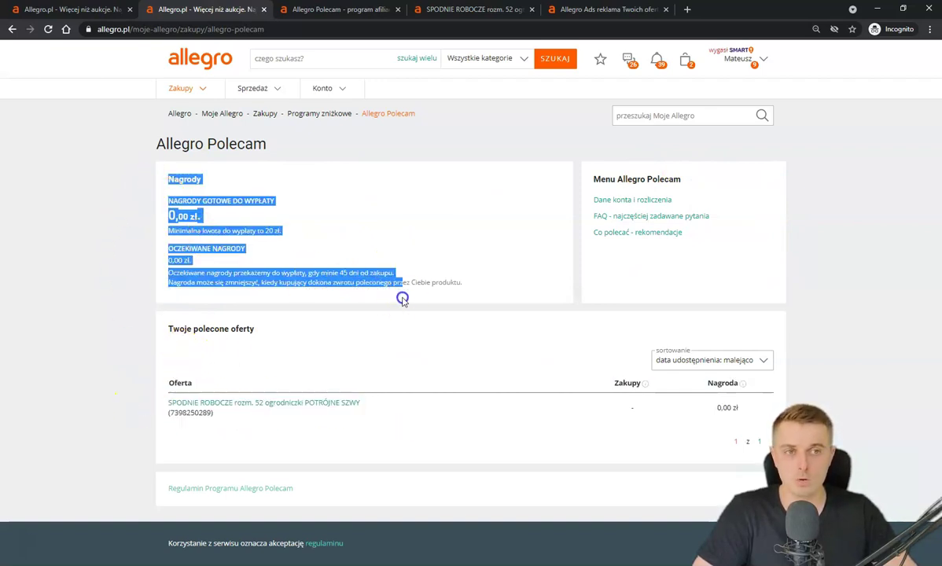
{"action": "left_click", "coordinate": [371, 252]}
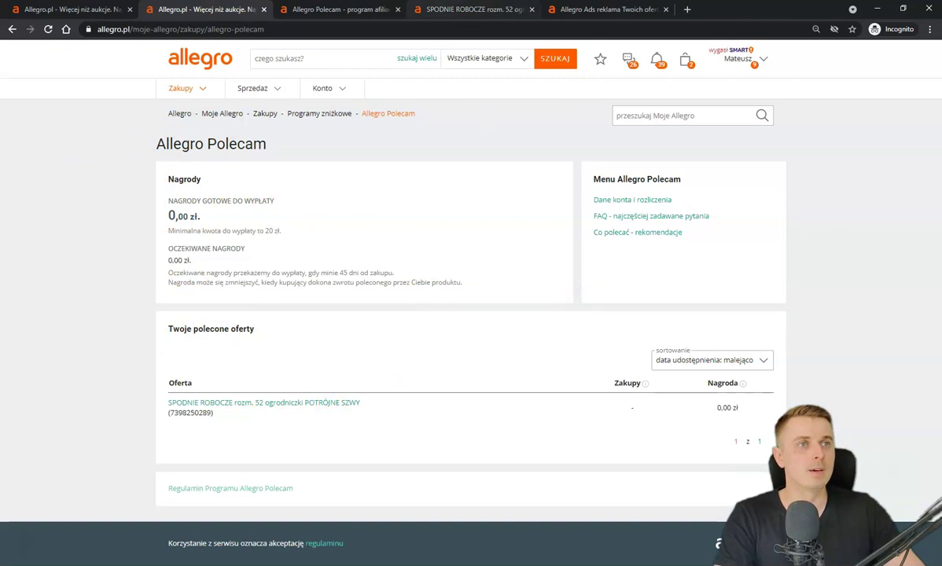
Generate and copy the Allegro Polecam affiliate link for the SPODNIE ROBOCZE rozm. 52 ogrodniczki offer.
{"action": "left_click", "coordinate": [431, 8]}
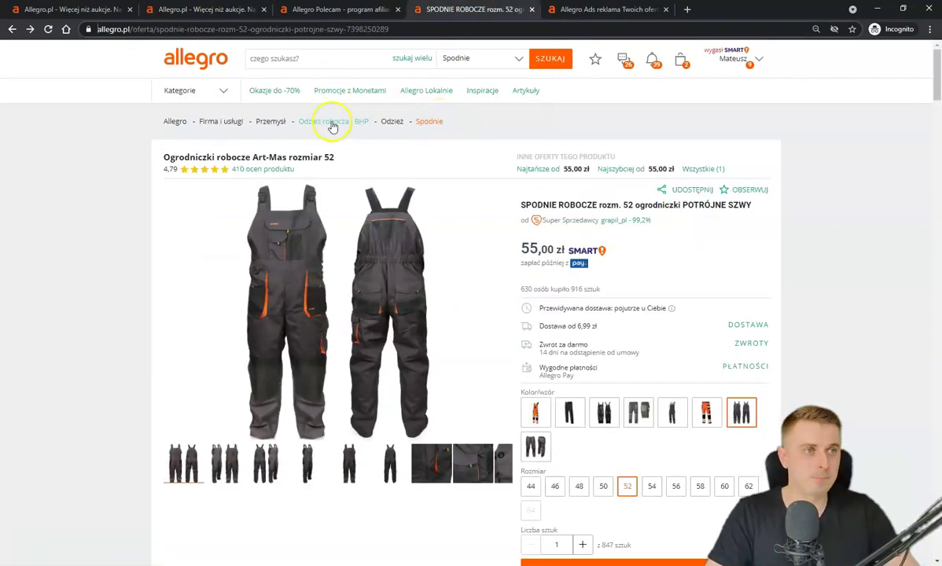
{"action": "scroll", "coordinate": [353, 336], "scroll_direction": "down", "scroll_amount": 2}
{"action": "scroll", "coordinate": [353, 345], "scroll_direction": "up", "scroll_amount": 2}
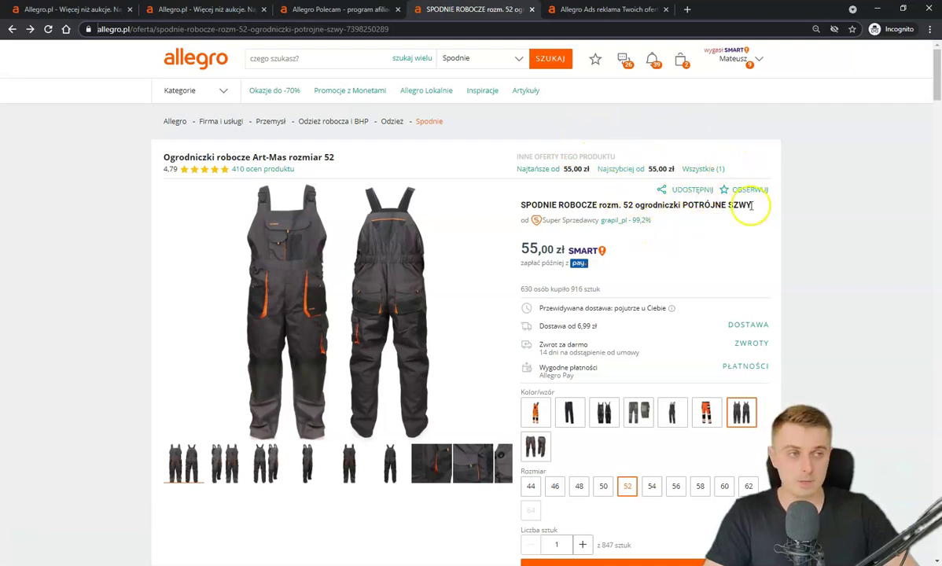
{"action": "left_click", "coordinate": [689, 192]}
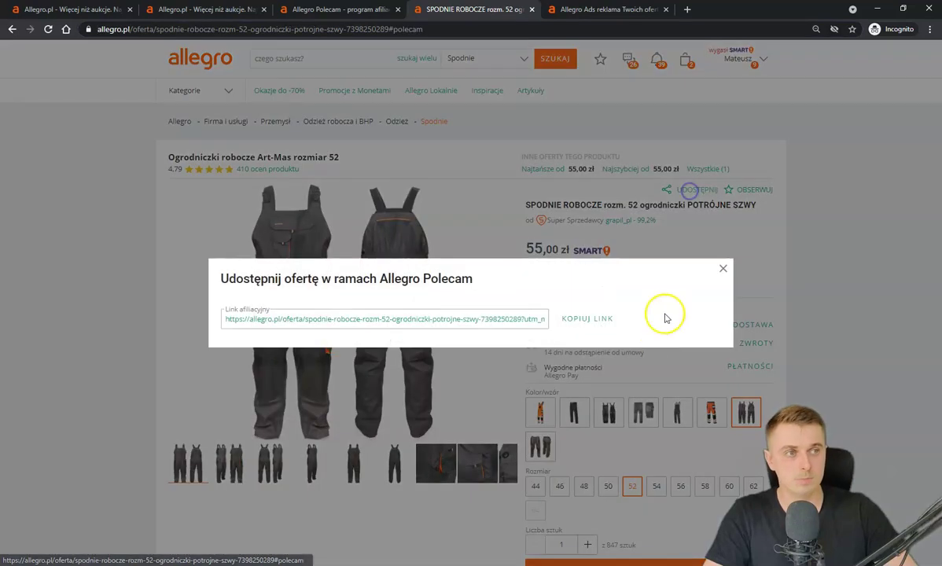
{"action": "left_click", "coordinate": [339, 318]}
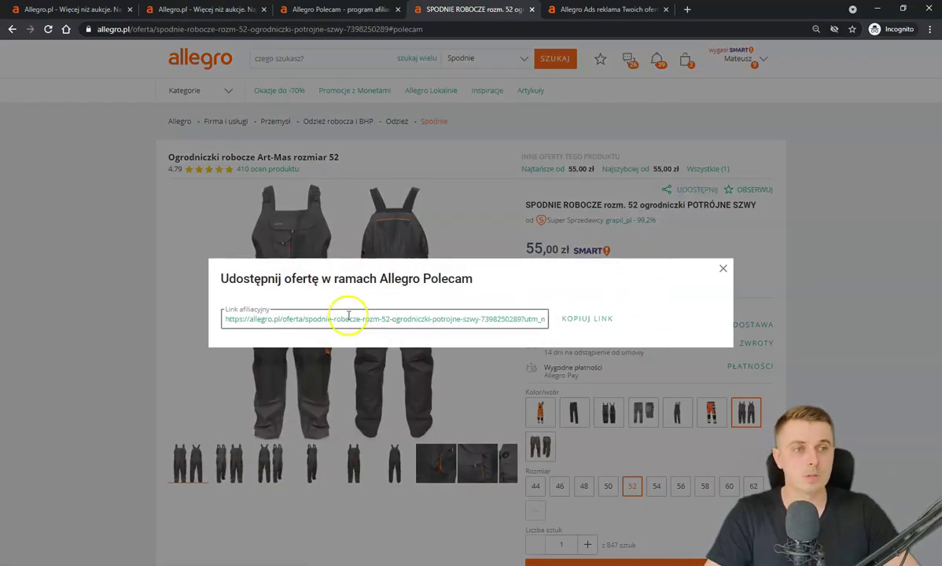
{"action": "left_click", "coordinate": [582, 319]}
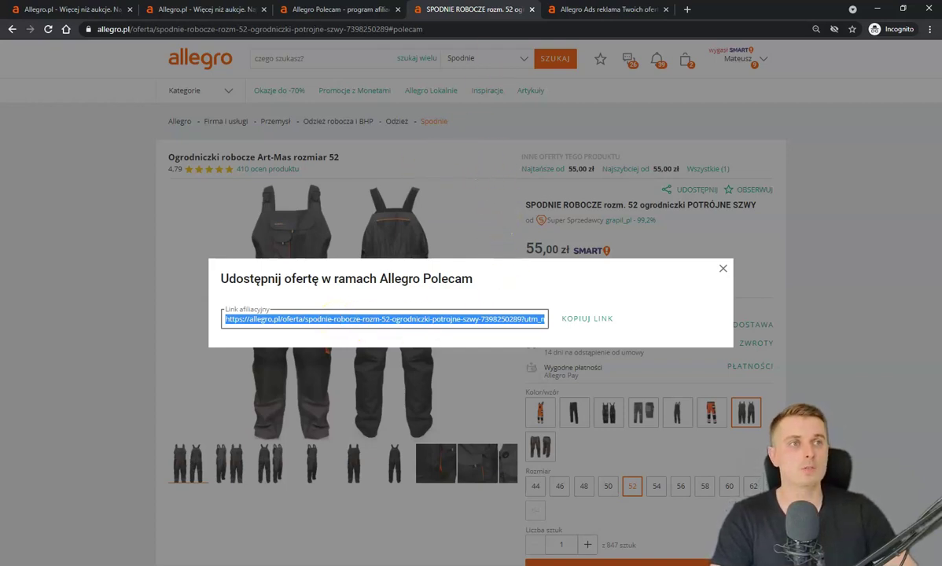
Open the copied affiliate link in a new browser tab.
{"action": "left_click", "coordinate": [688, 10]}
{"action": "key", "text": "ctrl+v"}
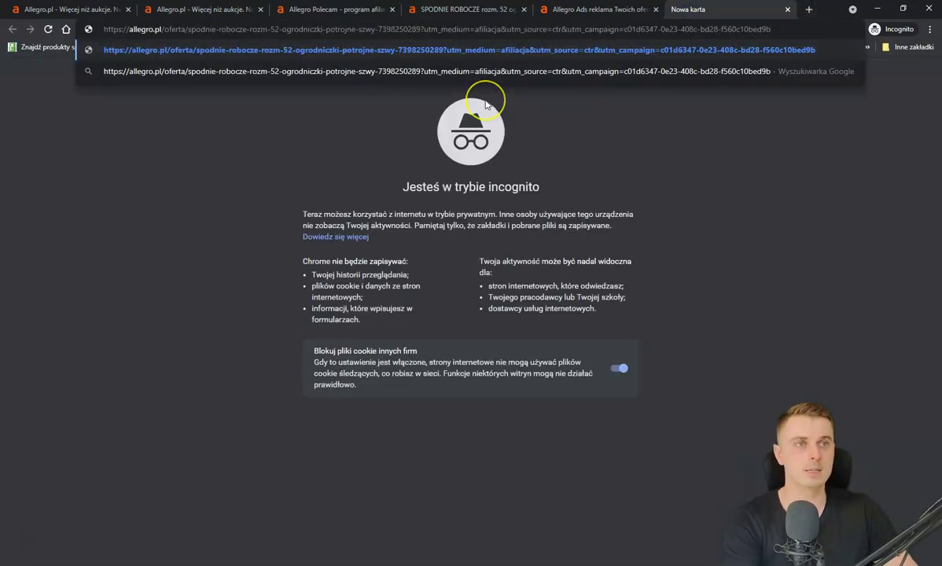
{"action": "key", "text": "Return"}
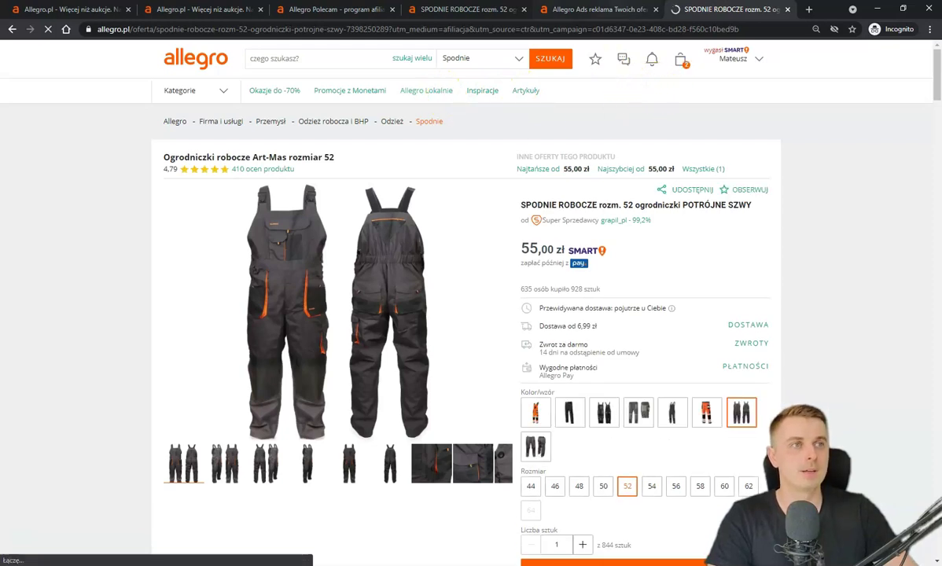
Return to the offer's share dialog and highlight the basic offer address within the affiliate link.
{"action": "left_click", "coordinate": [589, 9]}
{"action": "left_click", "coordinate": [468, 10]}
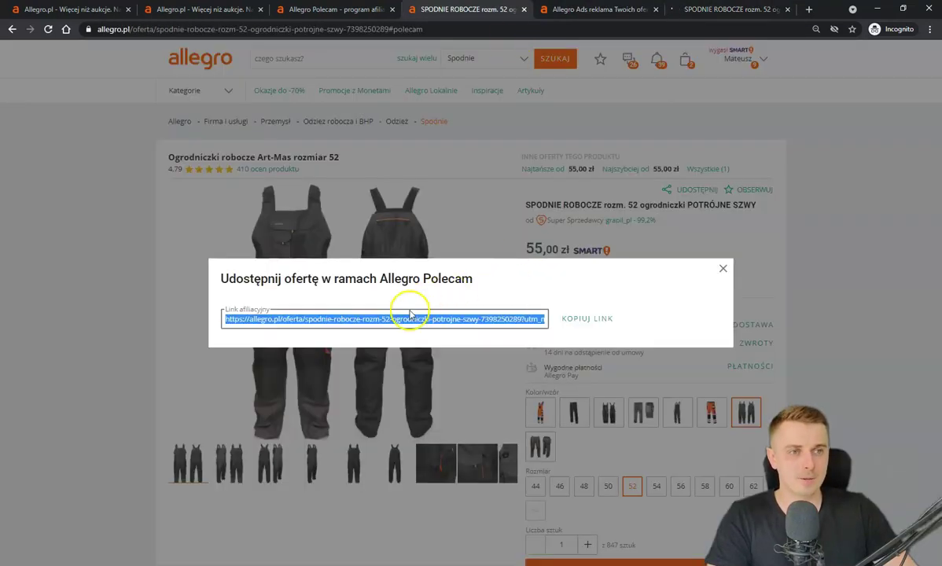
{"action": "left_click", "coordinate": [376, 321]}
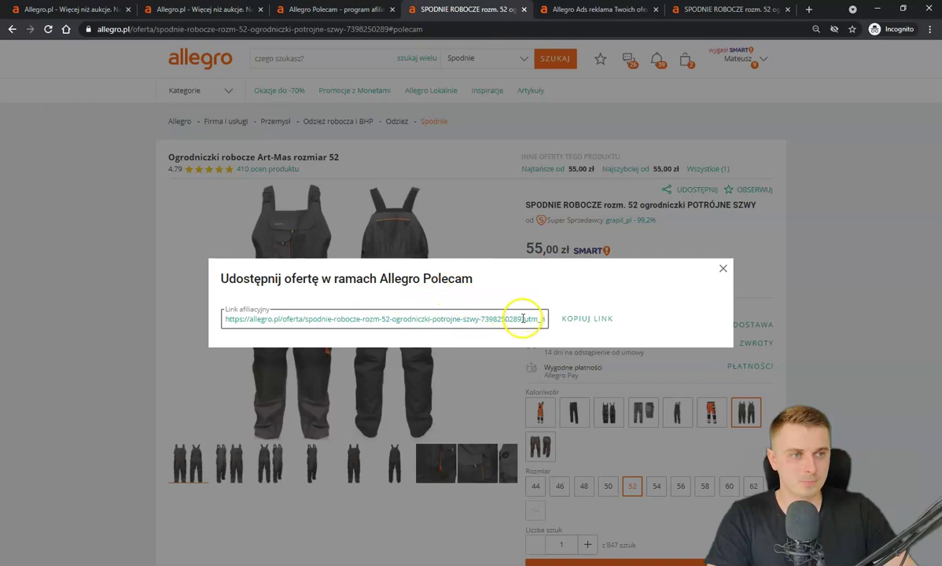
{"action": "left_click_drag", "start_coordinate": [519, 318], "coordinate": [197, 322]}
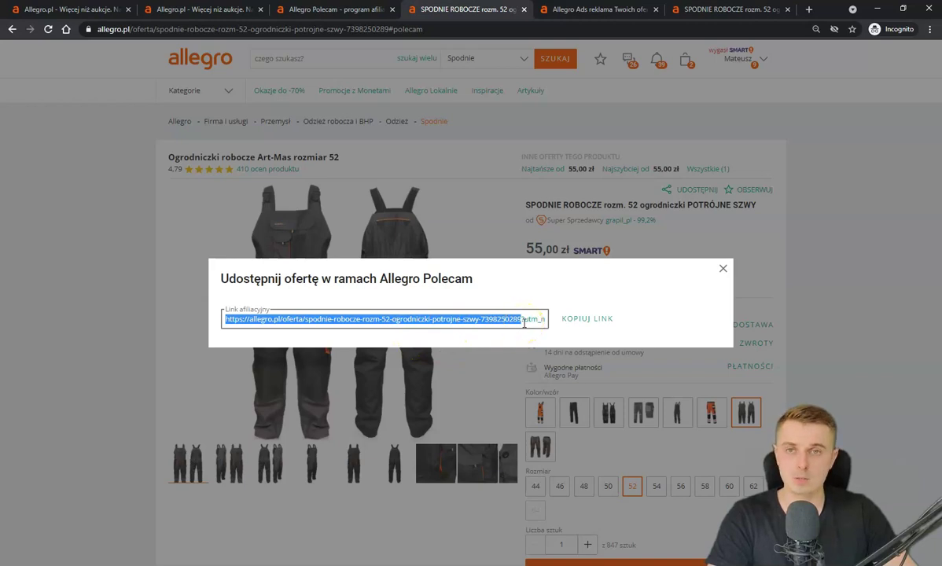
Examine the utm_medium, utm_source and utm_campaign parameters at the end of the affiliate link in the share dialog.
{"action": "mouse_move", "coordinate": [525, 319]}
{"action": "left_mouse_down"}
{"action": "mouse_move", "coordinate": [536, 319]}
{"action": "mouse_move", "coordinate": [458, 317]}
{"action": "mouse_move", "coordinate": [535, 319]}
{"action": "left_mouse_up"}
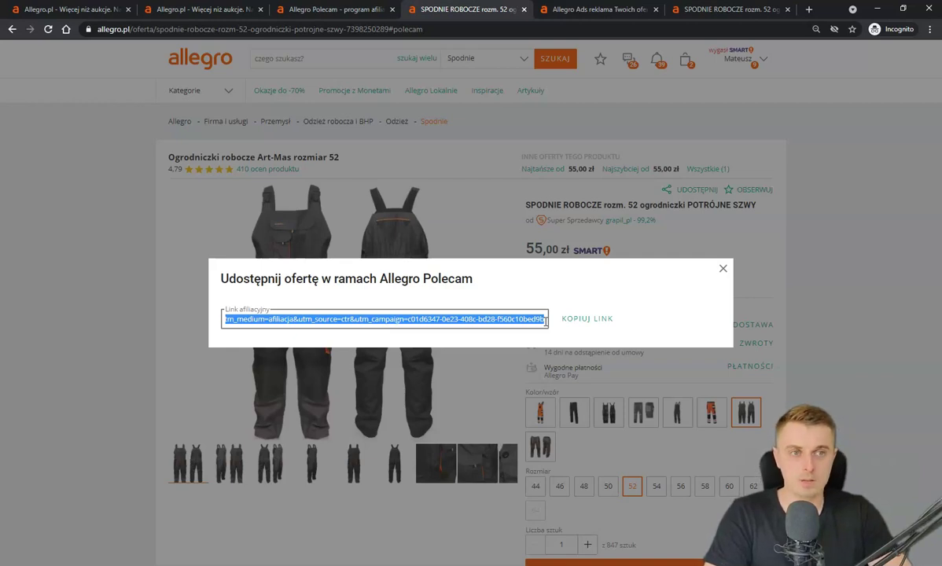
{"action": "left_click", "coordinate": [372, 319]}
{"action": "left_click_drag", "start_coordinate": [366, 318], "coordinate": [367, 319]}
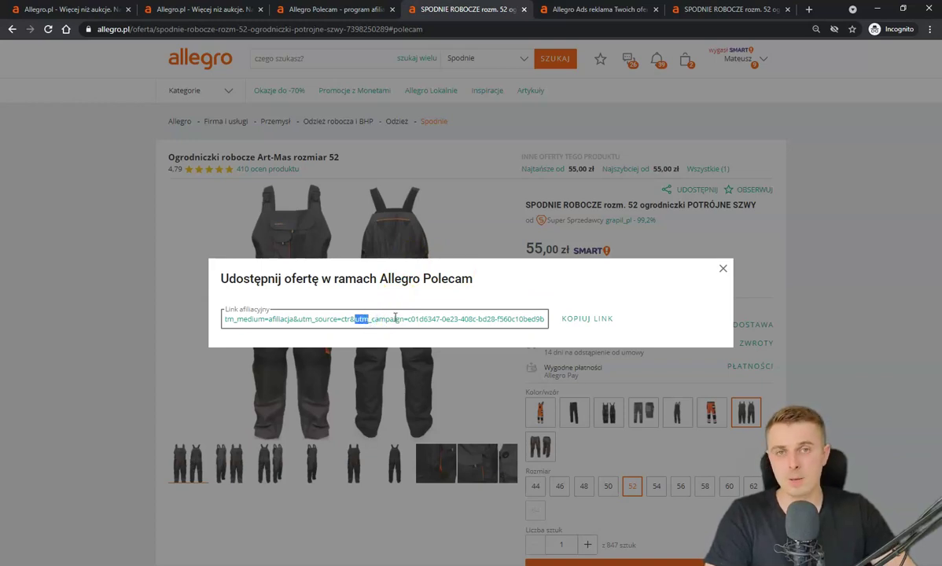
{"action": "left_click", "coordinate": [398, 310]}
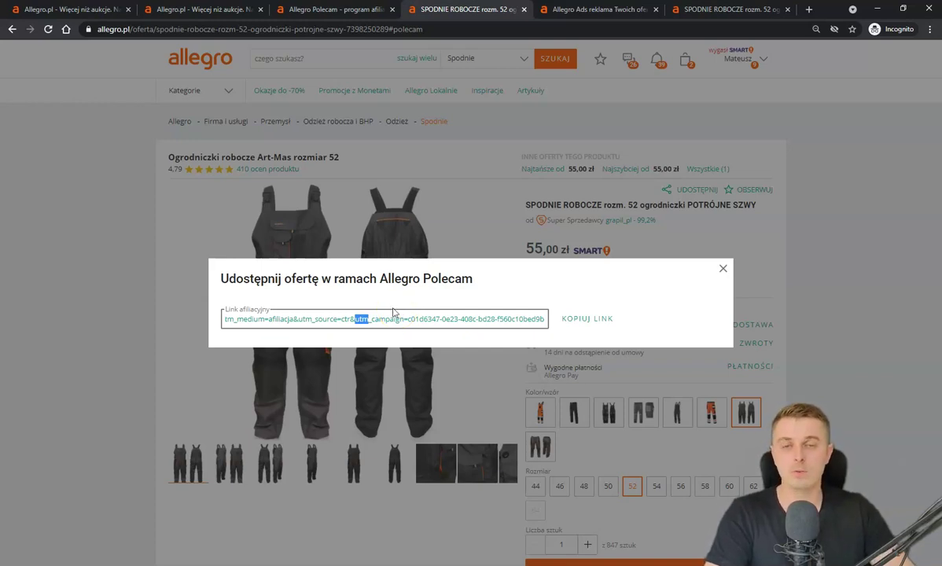
{"action": "left_click", "coordinate": [374, 321]}
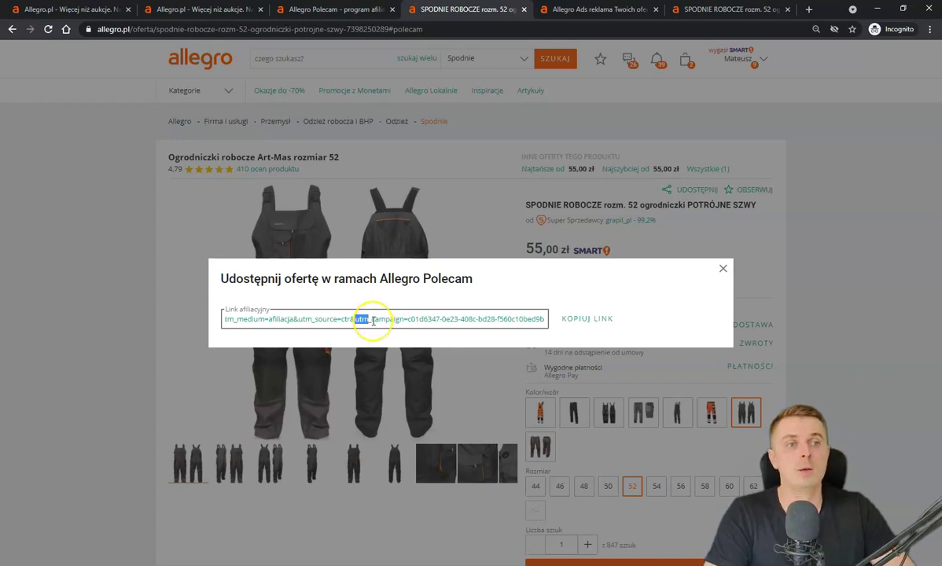
{"action": "left_click", "coordinate": [358, 320]}
{"action": "left_click", "coordinate": [397, 319]}
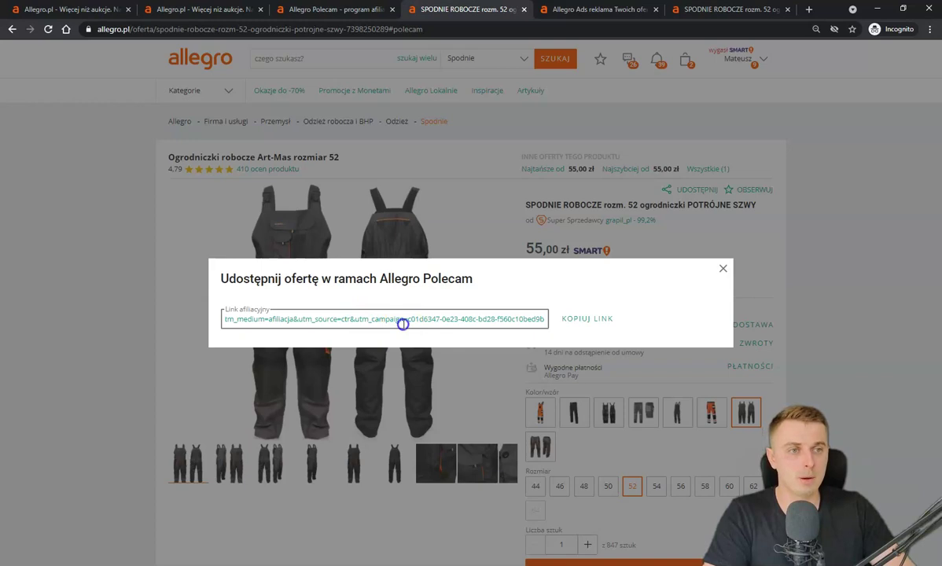
{"action": "left_click_drag", "start_coordinate": [298, 320], "coordinate": [599, 308]}
{"action": "left_click", "coordinate": [368, 321]}
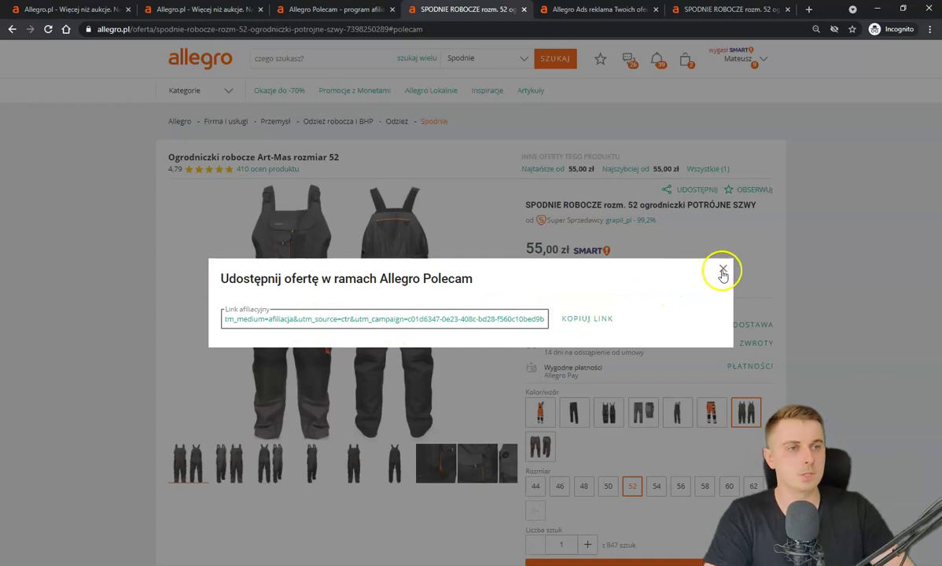
Inspect the utm tracking parameters in the page address of the offer opened through the affiliate link.
{"action": "left_click", "coordinate": [678, 8]}
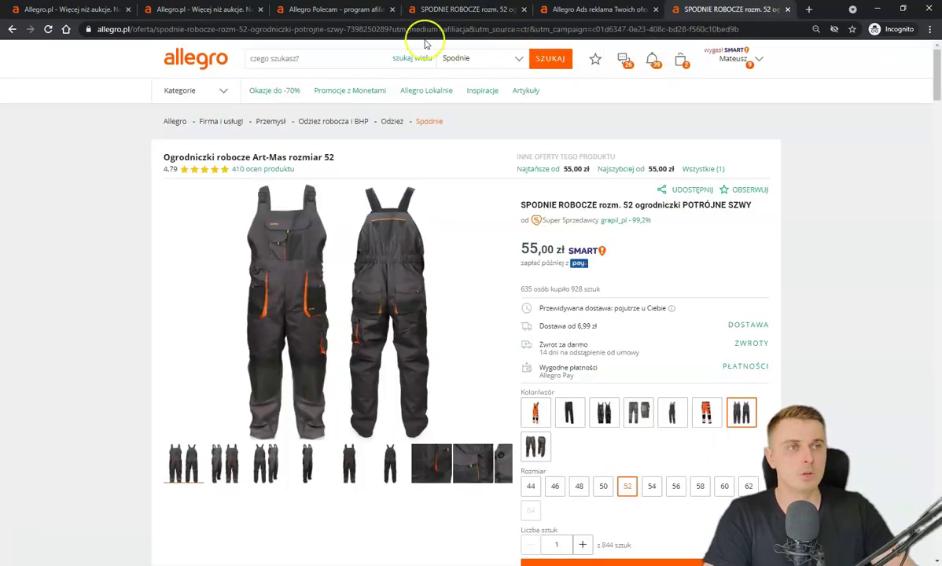
{"action": "left_click_drag", "start_coordinate": [406, 29], "coordinate": [818, 19]}
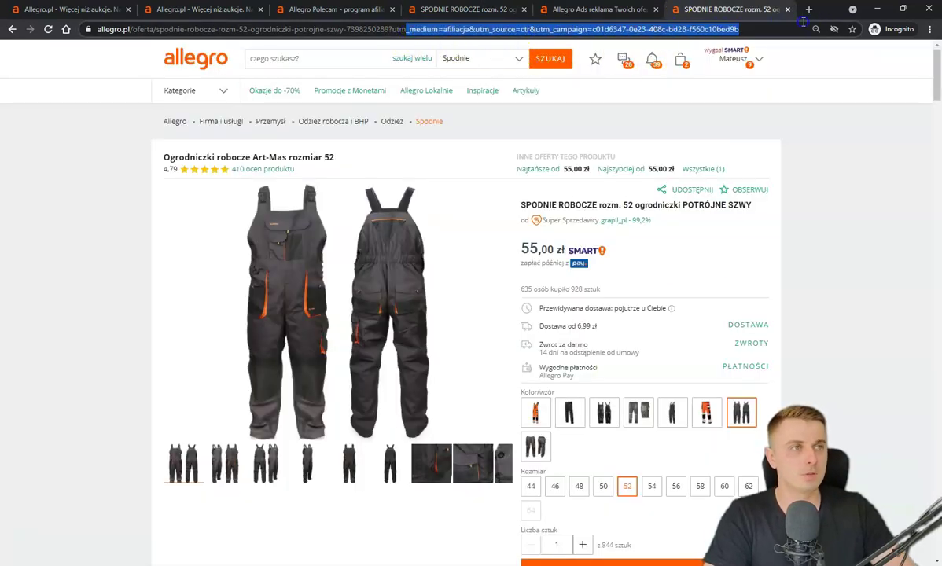
{"action": "left_click", "coordinate": [753, 32]}
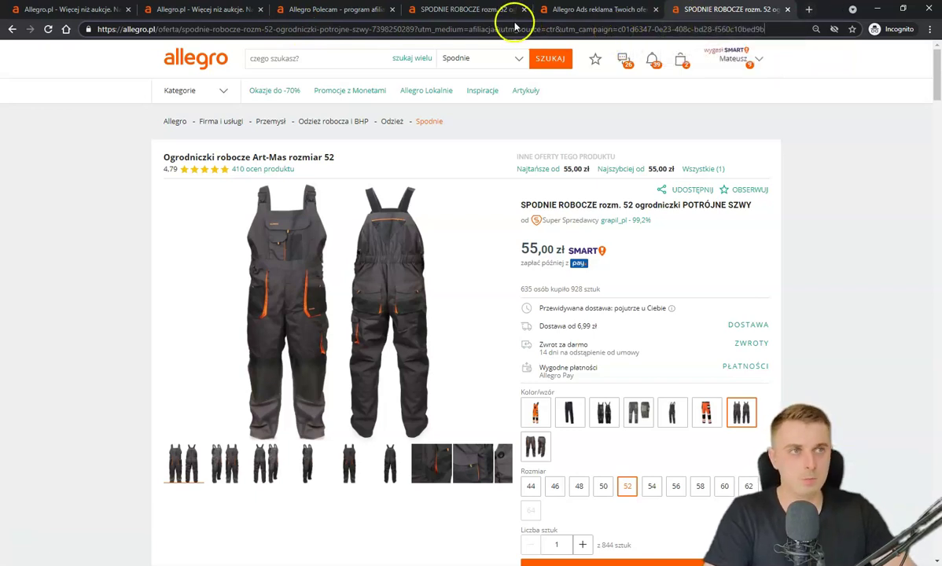
{"action": "left_click_drag", "start_coordinate": [418, 30], "coordinate": [761, 30]}
{"action": "left_click", "coordinate": [776, 32]}
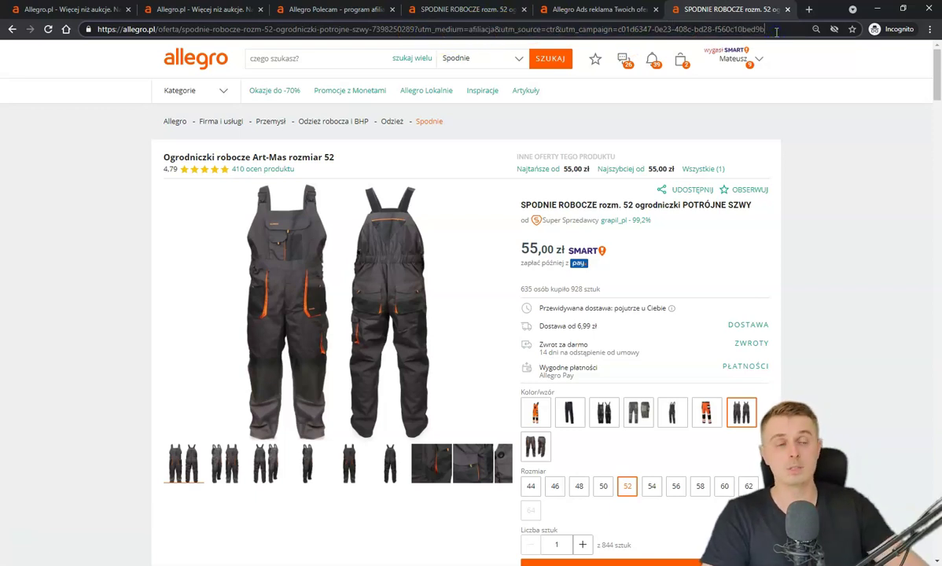
Go back to the Allegro Polecam account page and highlight the work trousers entry among the recommended offers.
{"action": "left_click", "coordinate": [605, 10]}
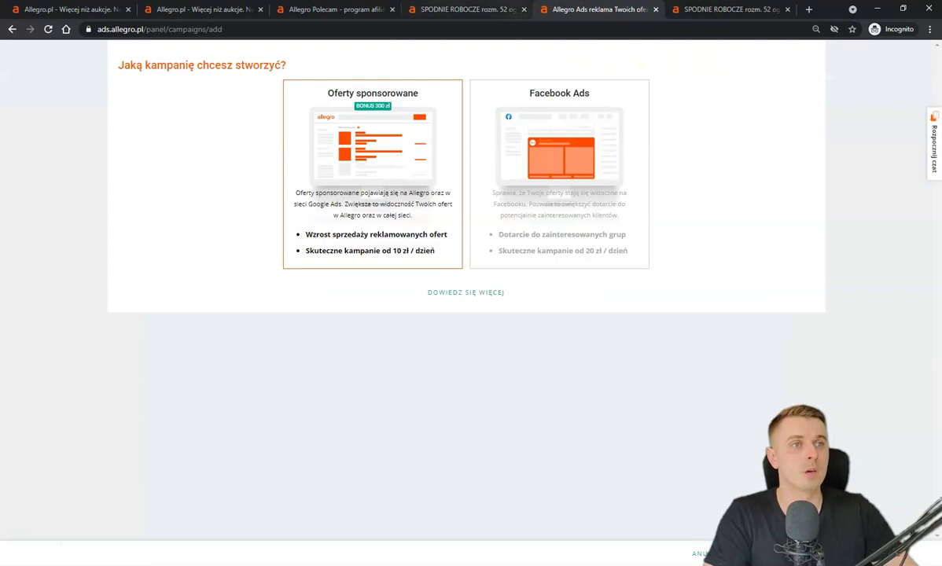
{"action": "left_click", "coordinate": [468, 10]}
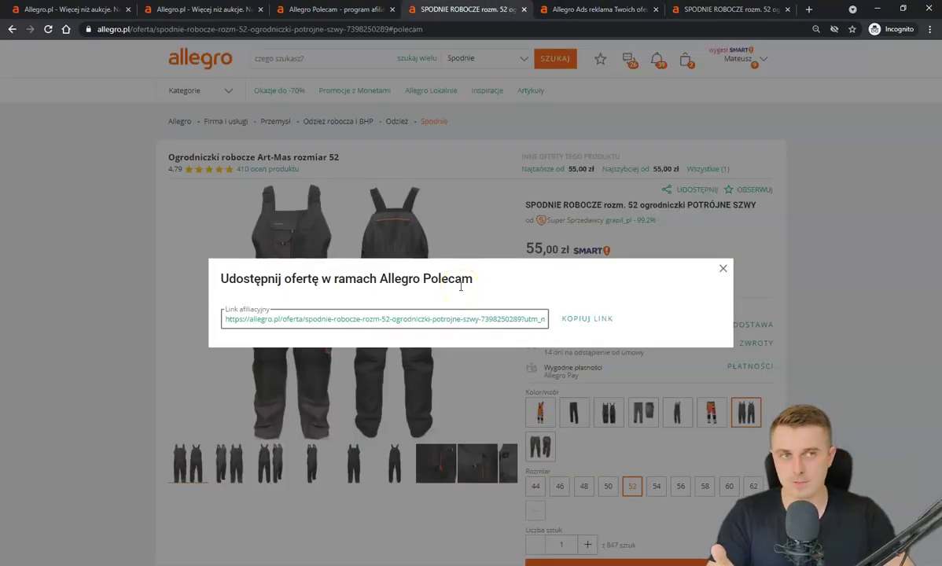
{"action": "left_click", "coordinate": [316, 9]}
{"action": "left_click", "coordinate": [210, 8]}
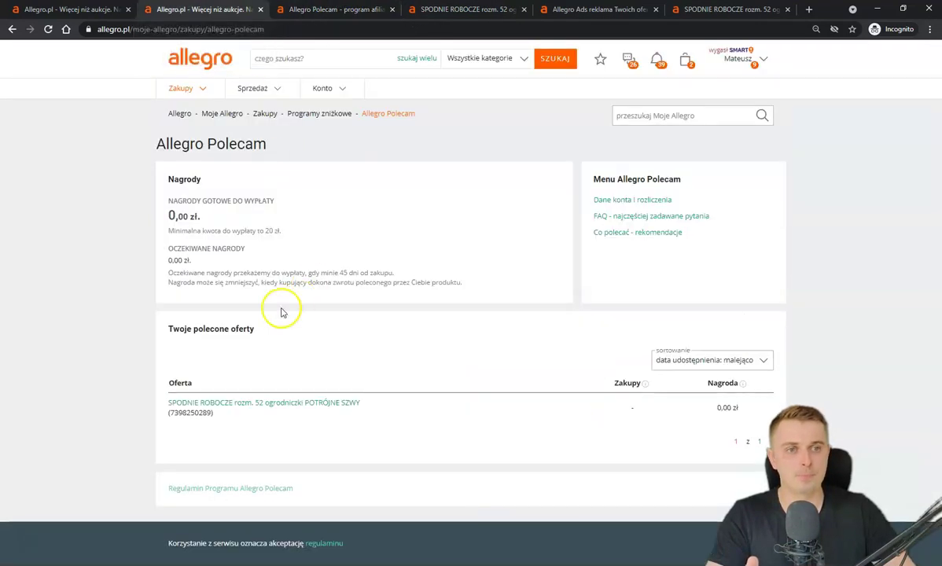
{"action": "left_click_drag", "start_coordinate": [393, 405], "coordinate": [141, 401]}
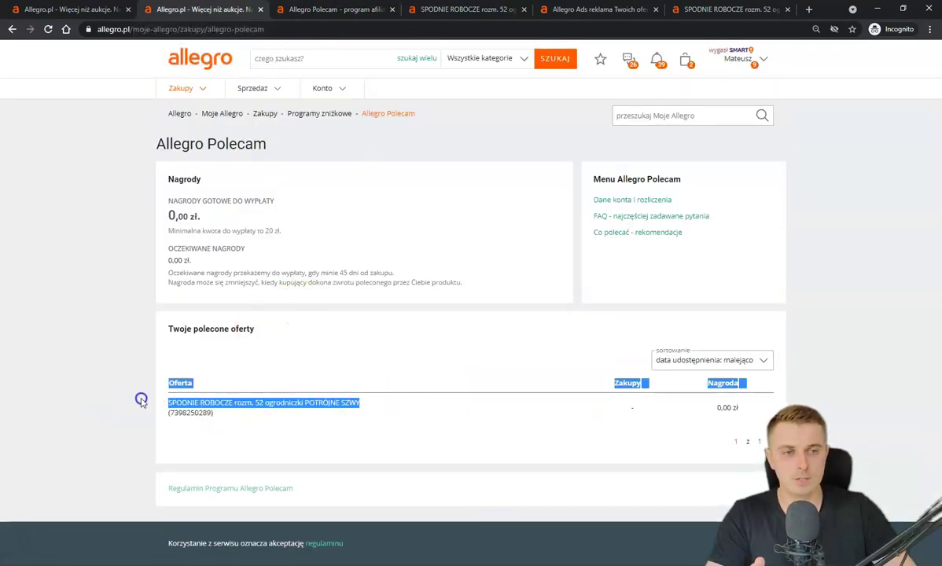
From the offer opened through the affiliate link, open the related offer BLUZA POLAR roboczy SZARY 260g/m2 Elegance XXL.
{"action": "left_click", "coordinate": [707, 8]}
{"action": "scroll", "coordinate": [606, 341], "scroll_direction": "down", "scroll_amount": 2}
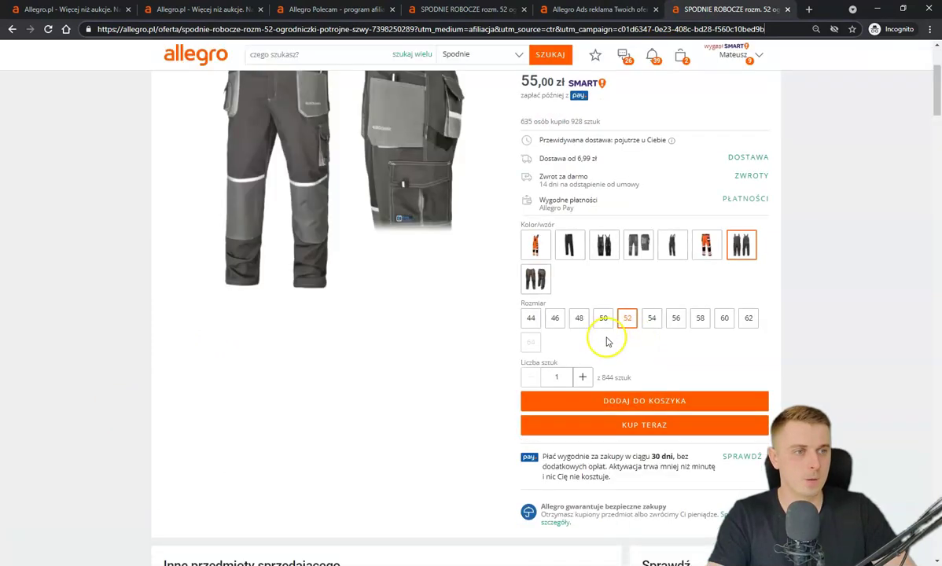
{"action": "scroll", "coordinate": [606, 341], "scroll_direction": "down", "scroll_amount": 4}
{"action": "left_click", "coordinate": [516, 336]}
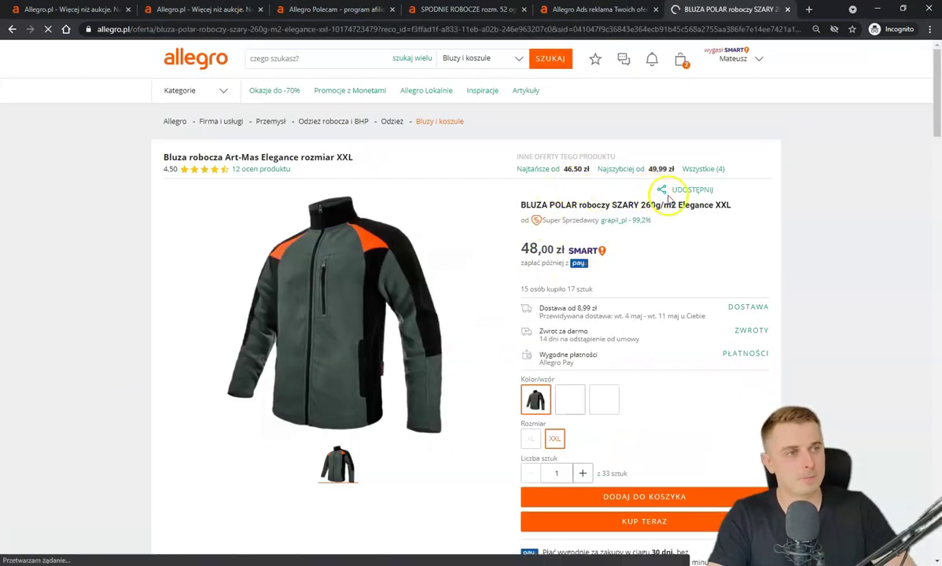
Generate and copy the Allegro Polecam affiliate link for the BLUZA POLAR offer, and open it in a new browser tab.
{"action": "left_click", "coordinate": [664, 189]}
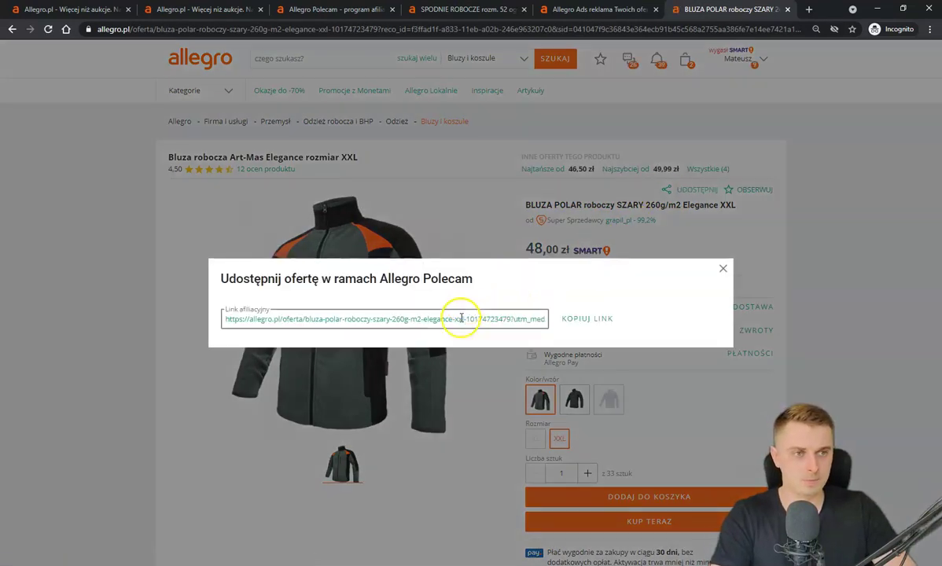
{"action": "left_click", "coordinate": [597, 318]}
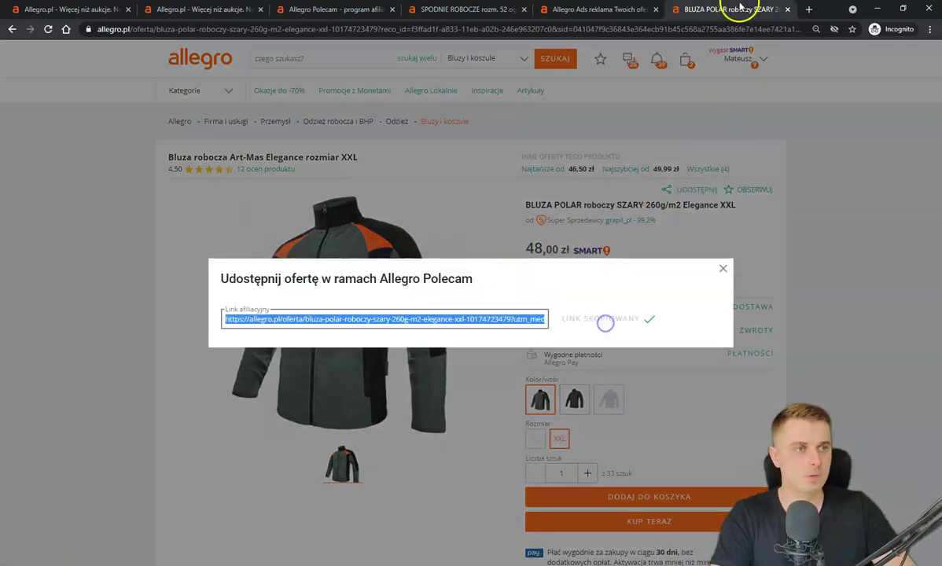
{"action": "left_click", "coordinate": [808, 10]}
{"action": "key", "text": "ctrl+v"}
{"action": "key", "text": "Return"}
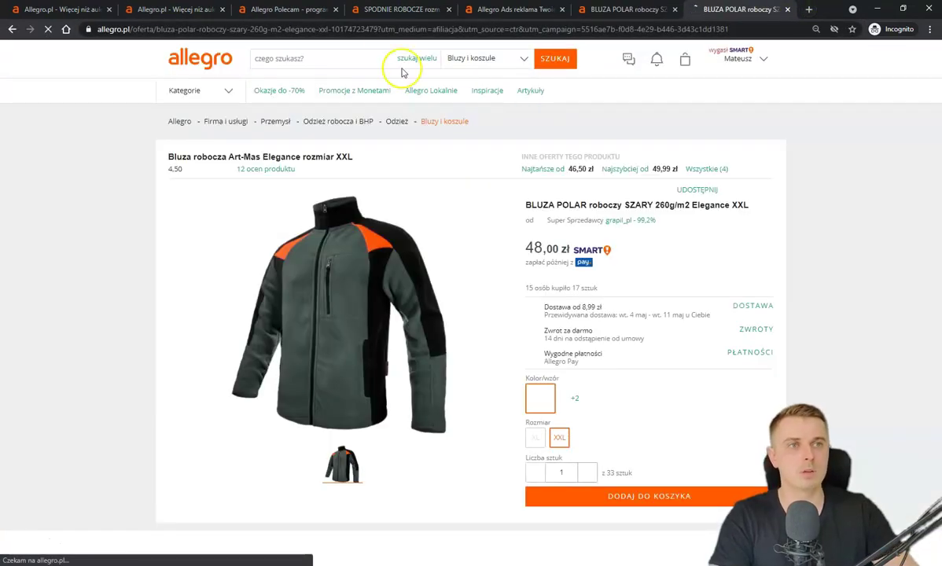
Return to the Allegro Polecam account page and refresh the list of recommended offers.
{"action": "left_click", "coordinate": [291, 10]}
{"action": "left_click", "coordinate": [174, 10]}
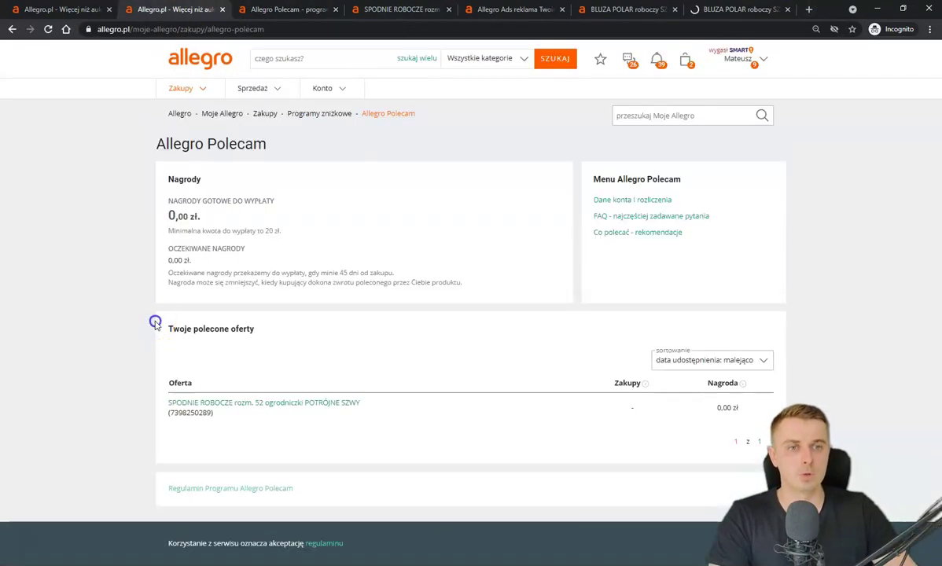
{"action": "key", "text": "F5"}
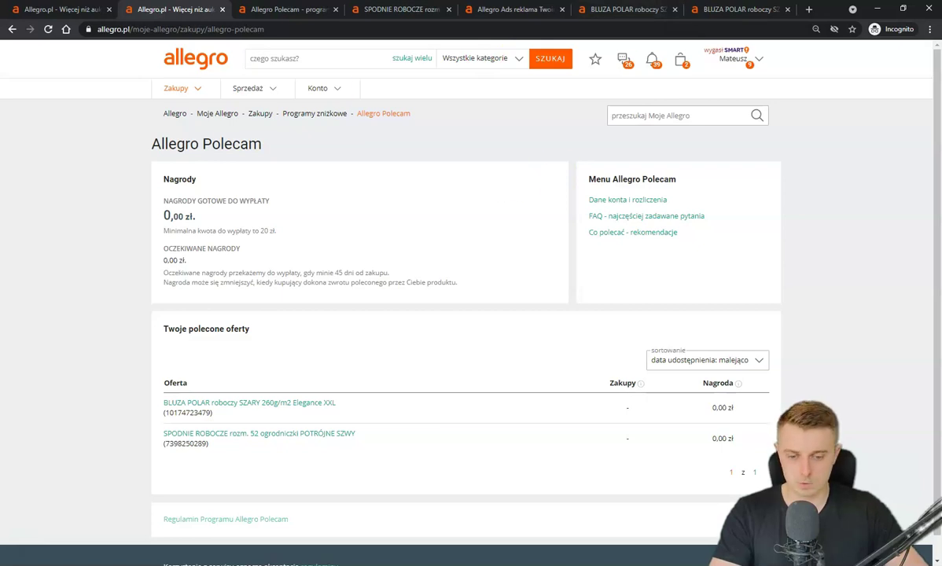
Switch to the Facebook page of Pryzmat Media and open its Centrum reklam.
{"action": "key", "text": "alt+Tab"}
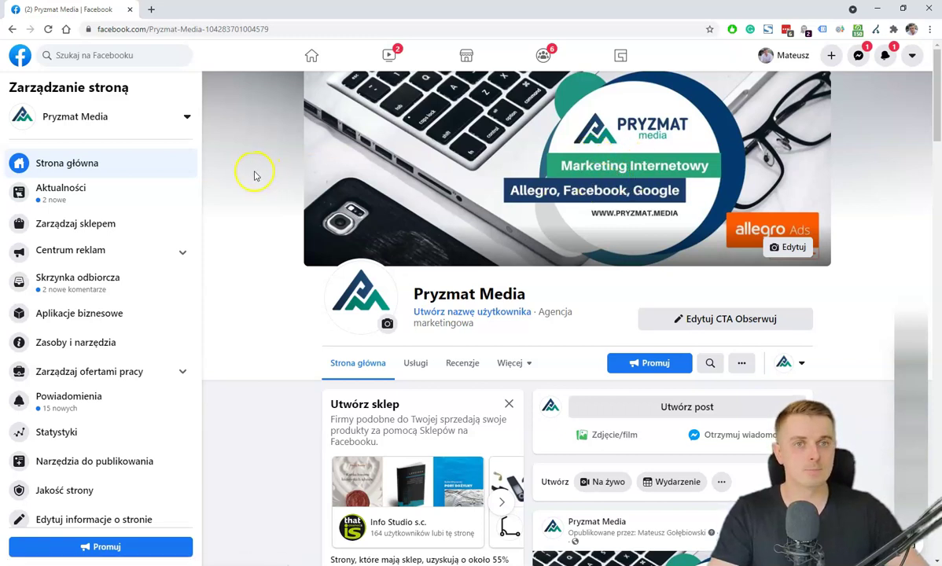
{"action": "left_click", "coordinate": [83, 220]}
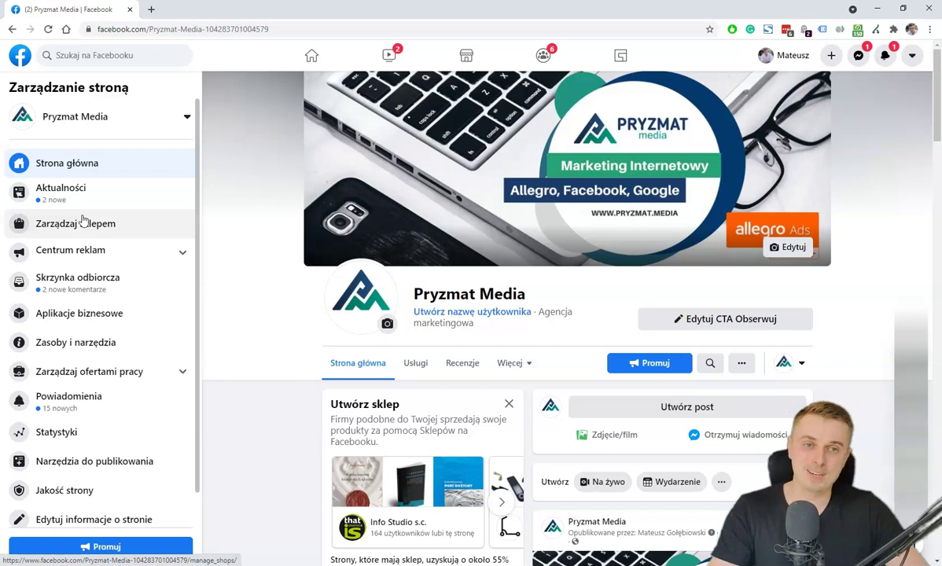
{"action": "left_click", "coordinate": [100, 245]}
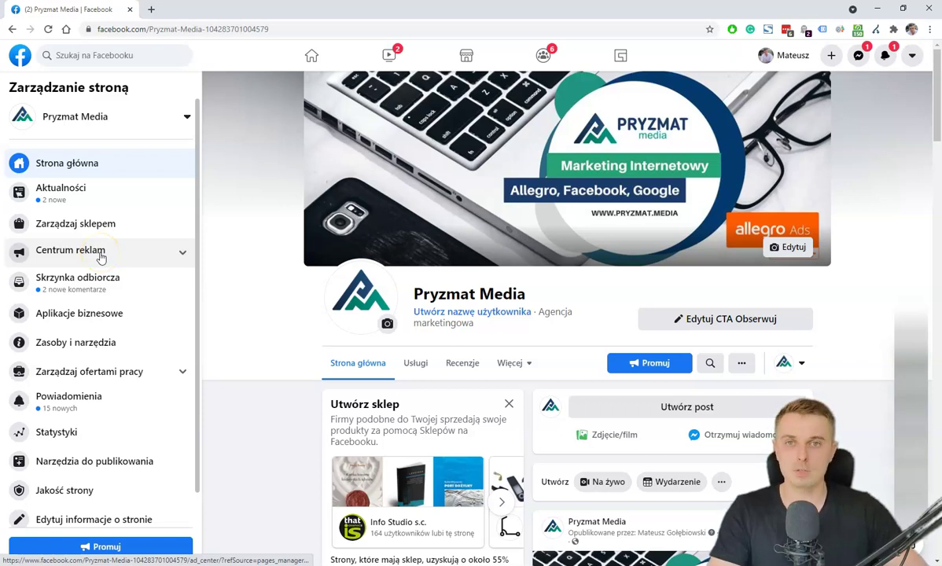
{"action": "left_click", "coordinate": [100, 253]}
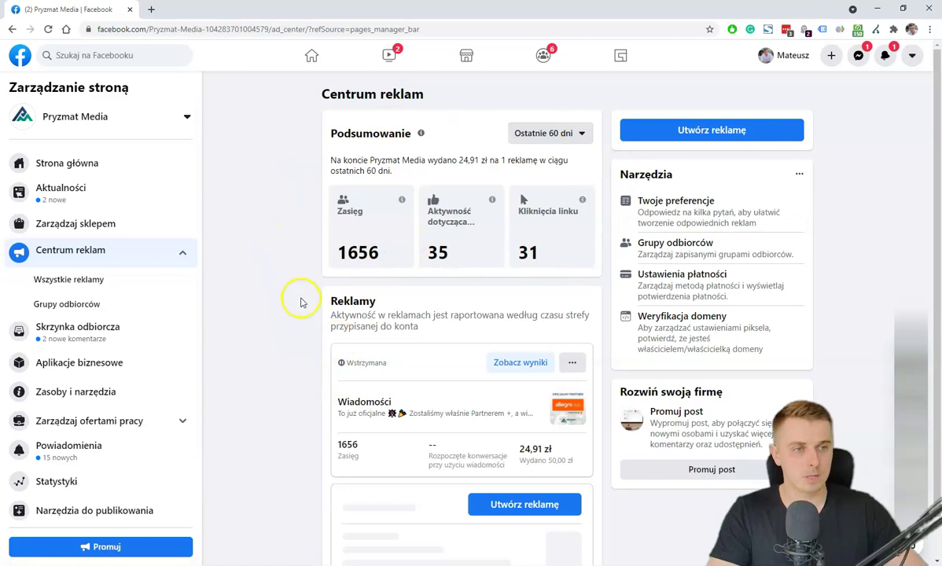
Examine the amount spent on the paused Wiadomości ad and its reach in the ad summary.
{"action": "double_click", "coordinate": [543, 449]}
{"action": "left_click", "coordinate": [270, 334]}
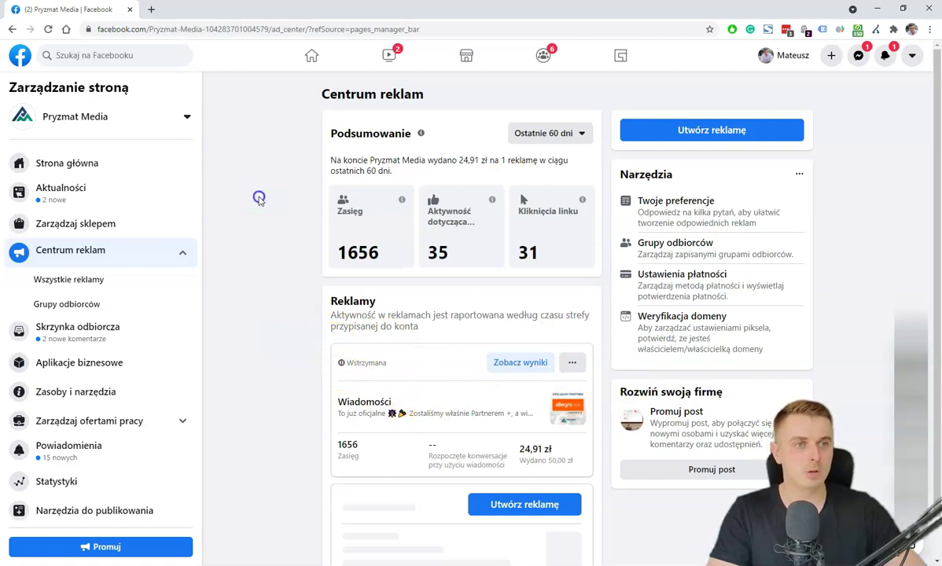
{"action": "left_click_drag", "start_coordinate": [354, 247], "coordinate": [300, 267]}
{"action": "left_click", "coordinate": [283, 258]}
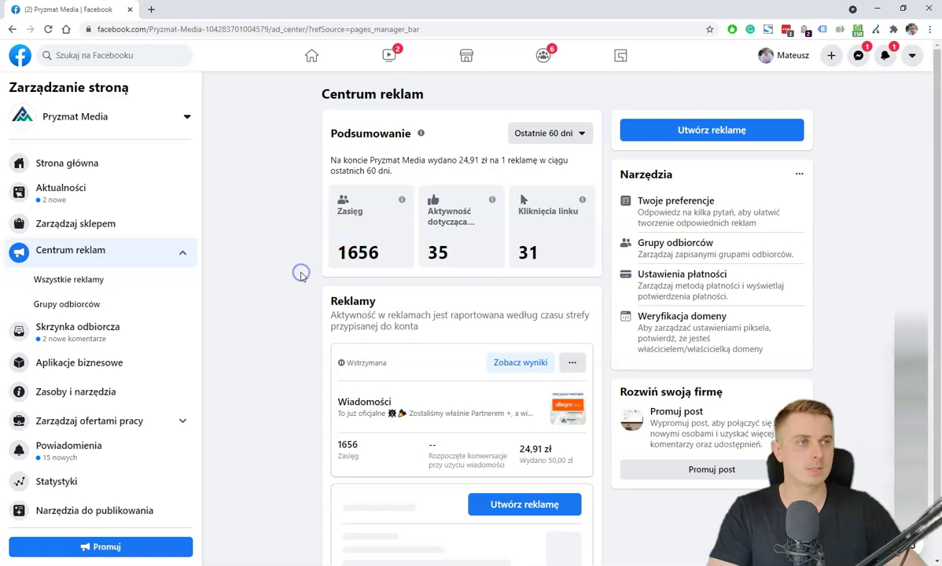
Create a new ad with the goal Zwiększ liczbę odwiedzin w witrynie.
{"action": "left_click", "coordinate": [729, 130]}
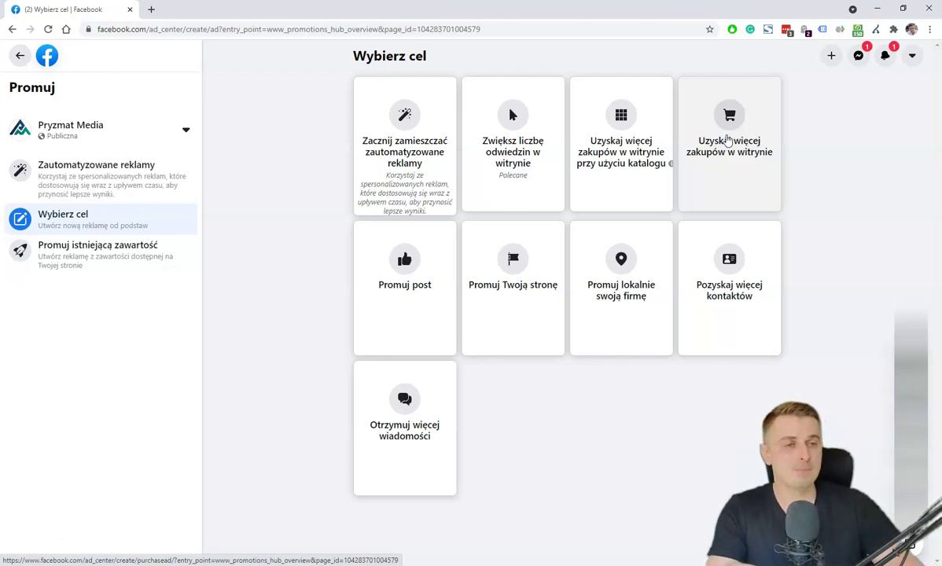
{"action": "left_click", "coordinate": [726, 143]}
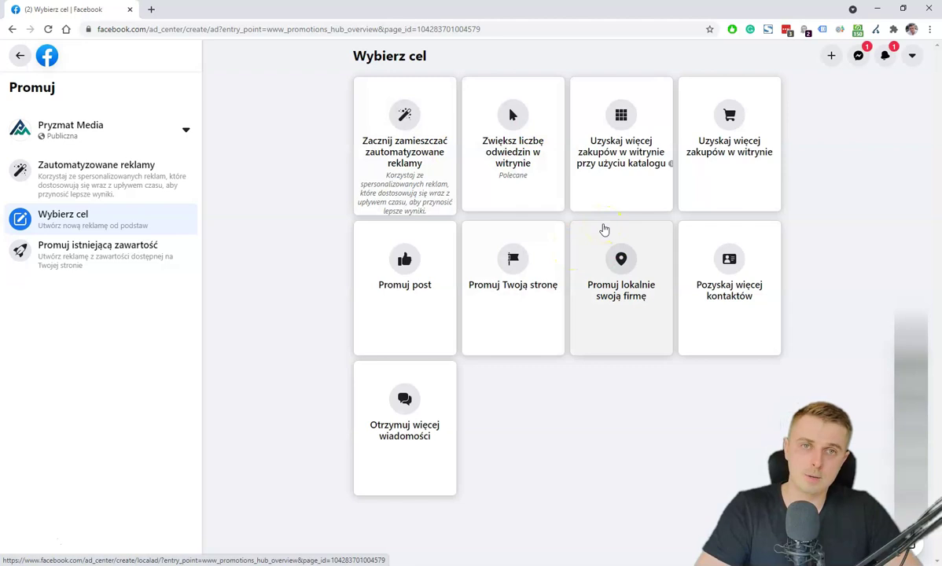
{"action": "left_click", "coordinate": [533, 177]}
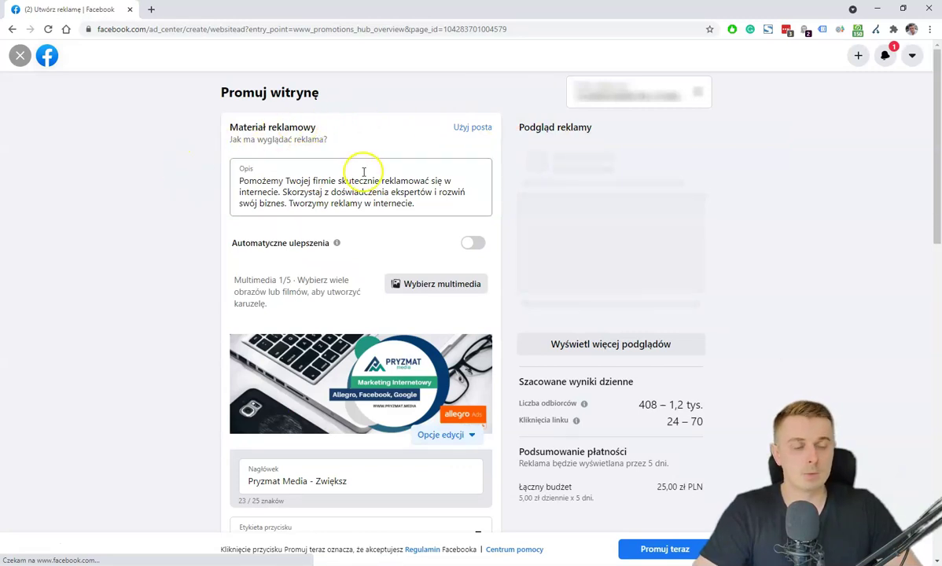
Clear the default ad description and look through the page's existing posts offered as ad material.
{"action": "left_click", "coordinate": [437, 199]}
{"action": "key", "text": "ctrl+a"}
{"action": "key", "text": "BackSpace"}
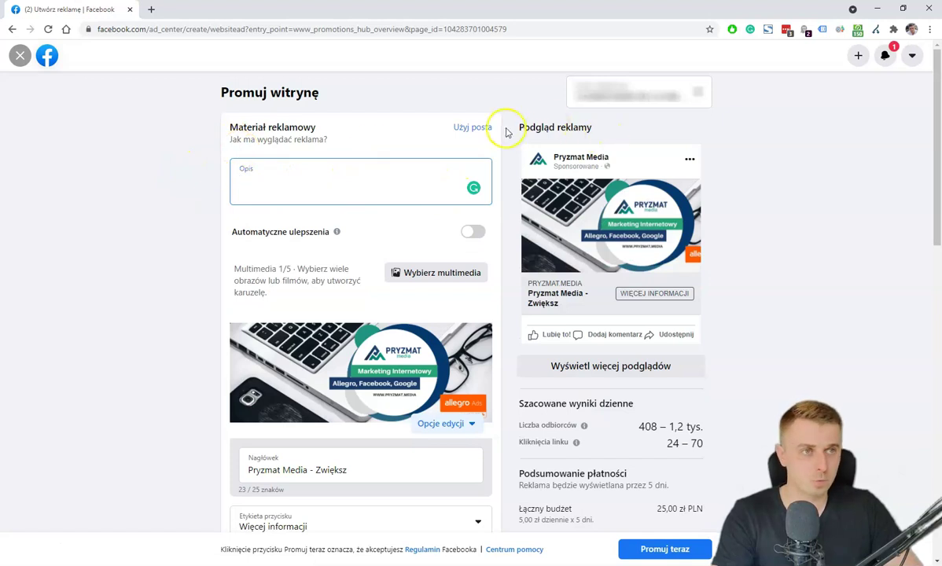
{"action": "left_click", "coordinate": [476, 127]}
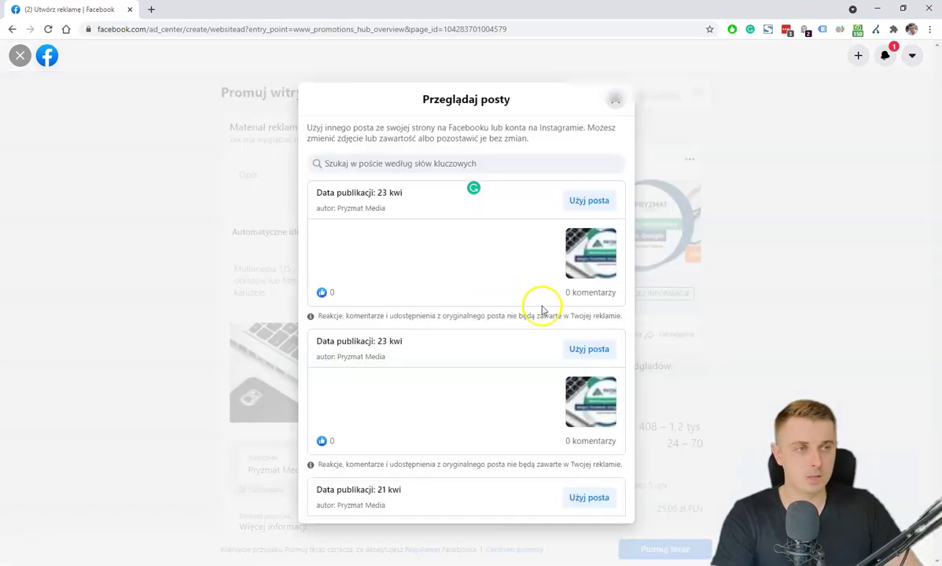
{"action": "left_click", "coordinate": [612, 99]}
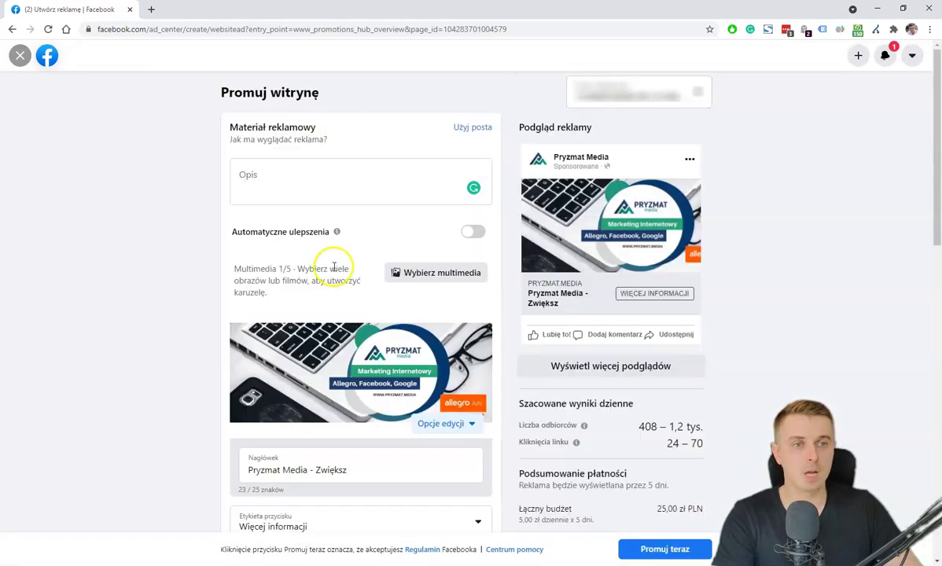
Enter "Najważniejsze przewagi produkty" as the ad description.
{"action": "left_click", "coordinate": [338, 187]}
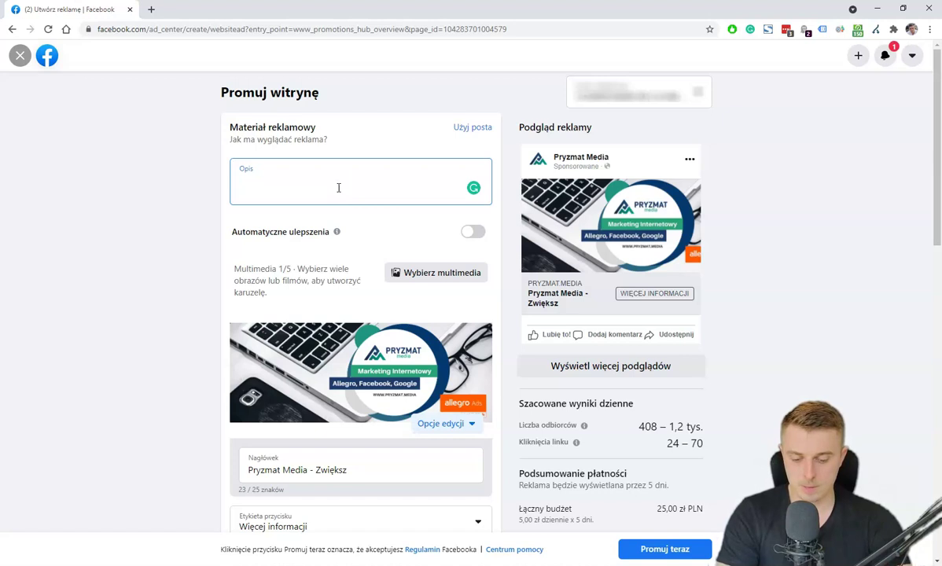
{"action": "type", "text": "Najważniejsz"}
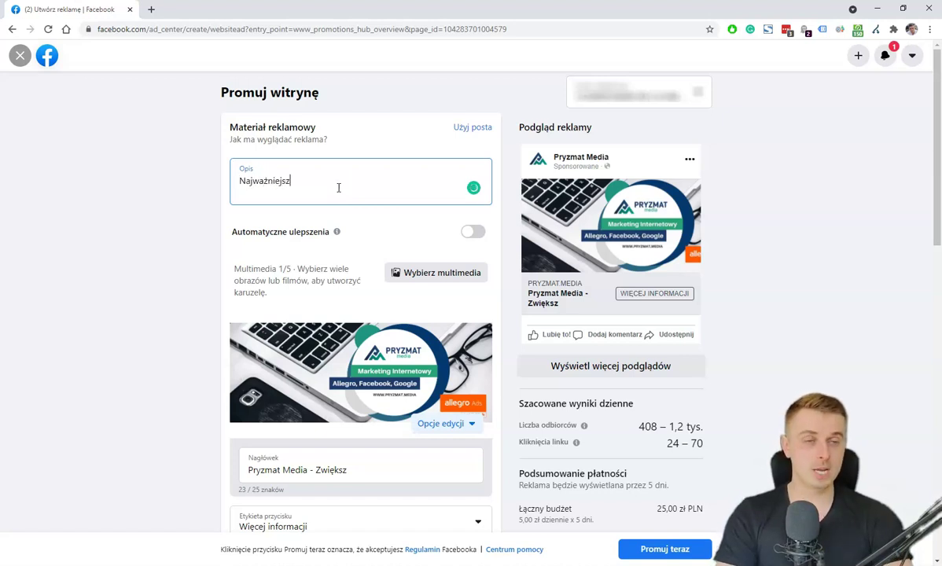
{"action": "type", "text": "e przewa"}
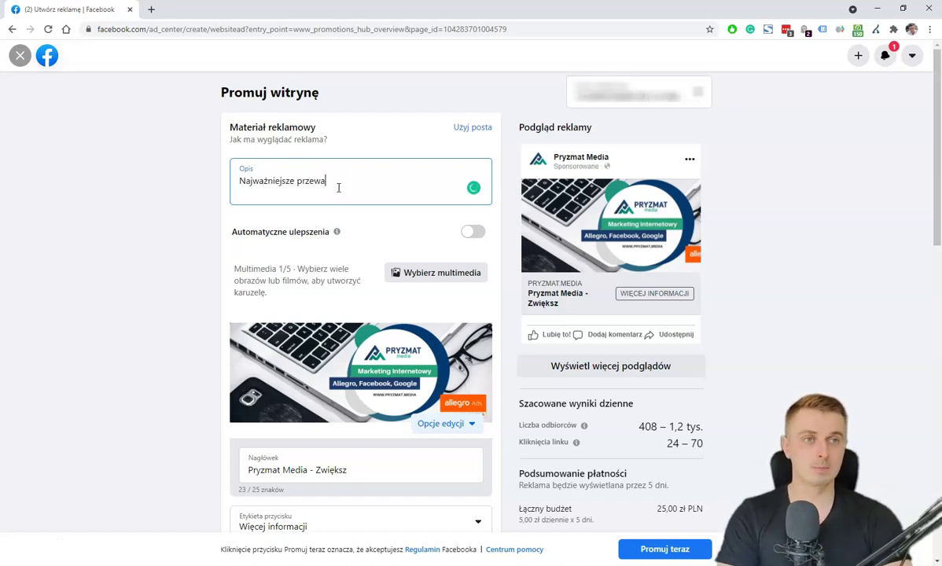
{"action": "type", "text": "gi produkty"}
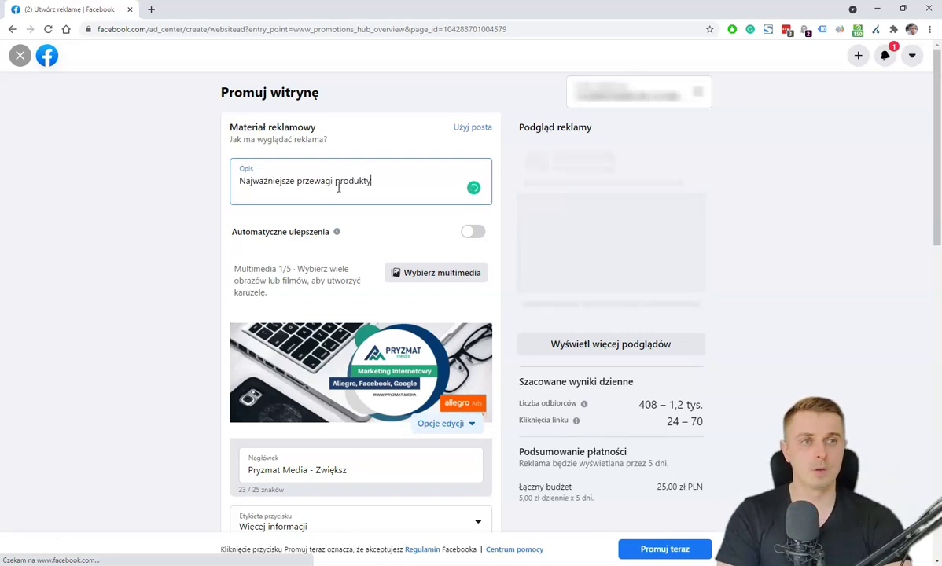
{"action": "key", "text": "BackSpace"}
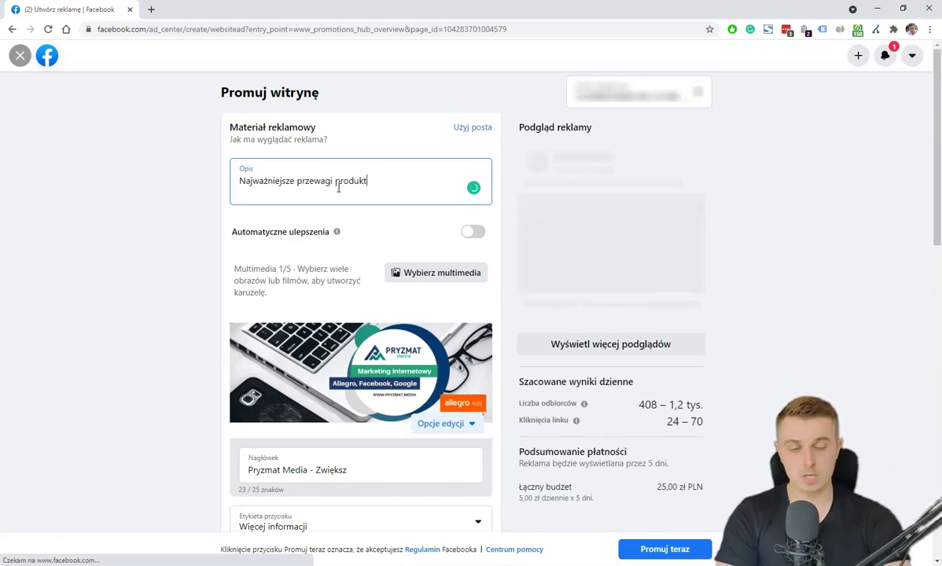
{"action": "type", "text": "y"}
{"action": "left_click", "coordinate": [188, 184]}
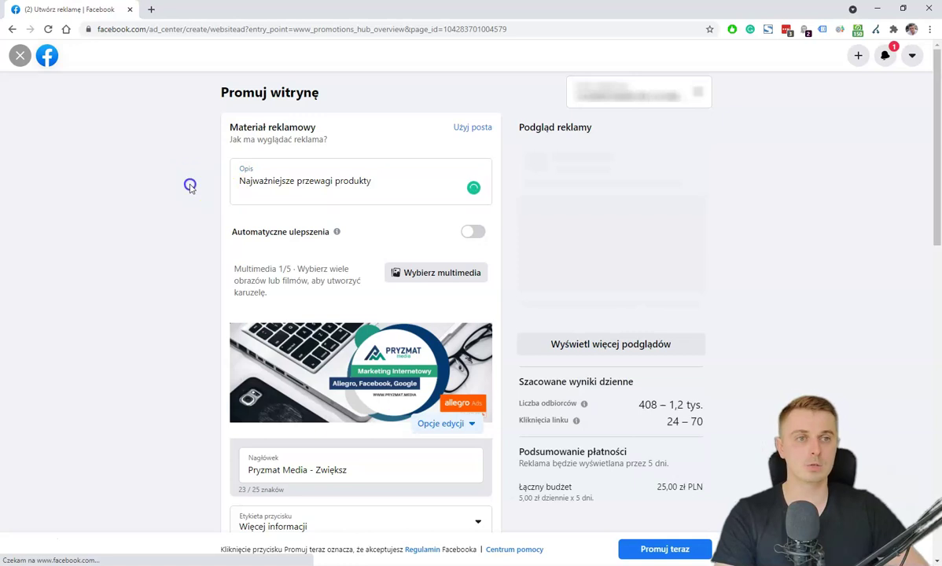
Check the editing options available for the ad image without choosing any.
{"action": "scroll", "coordinate": [244, 228], "scroll_direction": "down", "scroll_amount": 1}
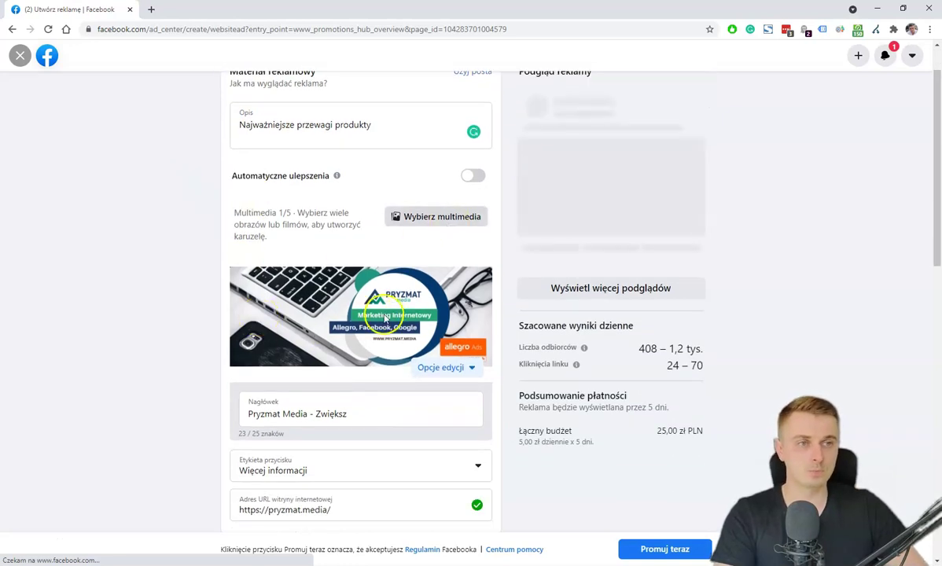
{"action": "scroll", "coordinate": [418, 334], "scroll_direction": "down", "scroll_amount": 1}
{"action": "left_click", "coordinate": [470, 312]}
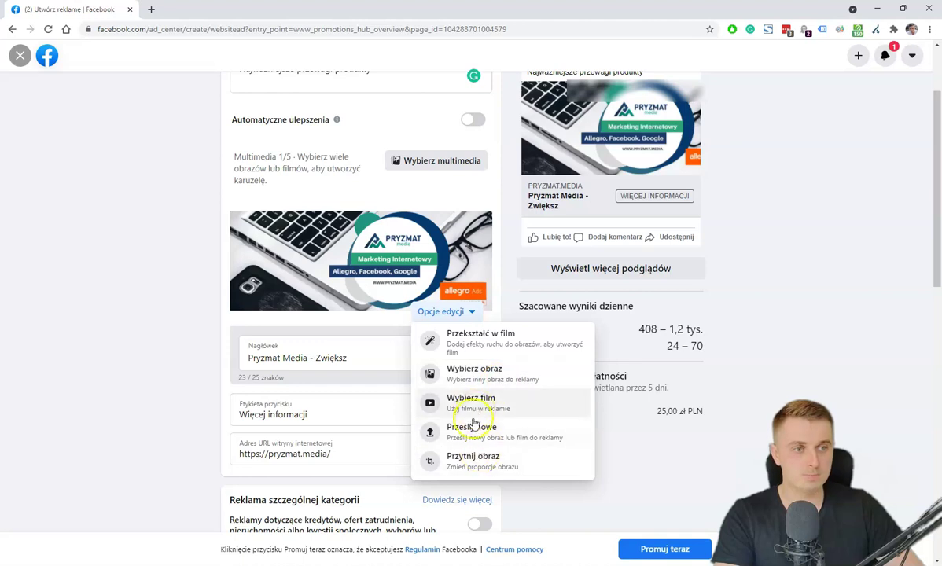
{"action": "left_click", "coordinate": [136, 300]}
Set the ad's button label to Kup teraz.
{"action": "left_click", "coordinate": [336, 417]}
{"action": "scroll", "coordinate": [283, 479], "scroll_direction": "down", "scroll_amount": 2}
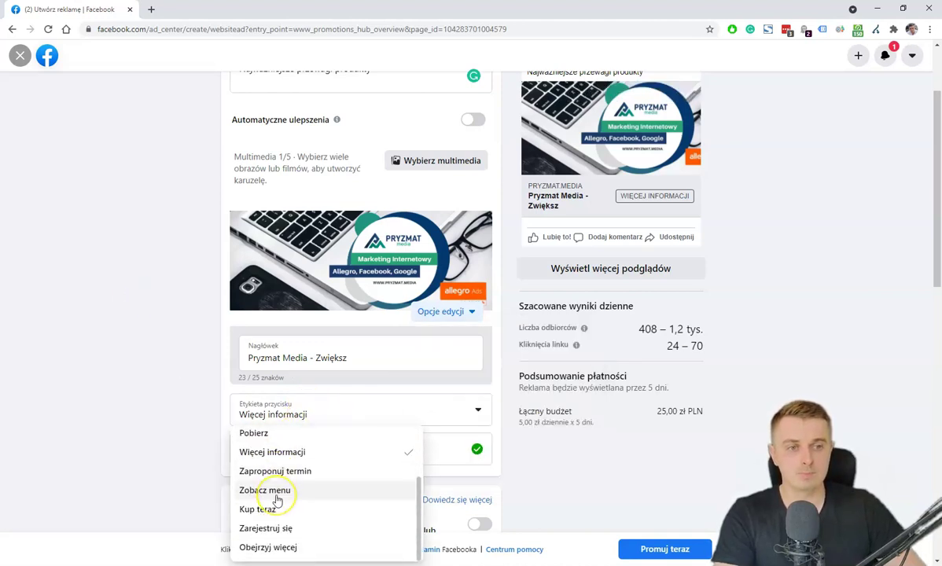
{"action": "left_click", "coordinate": [277, 485]}
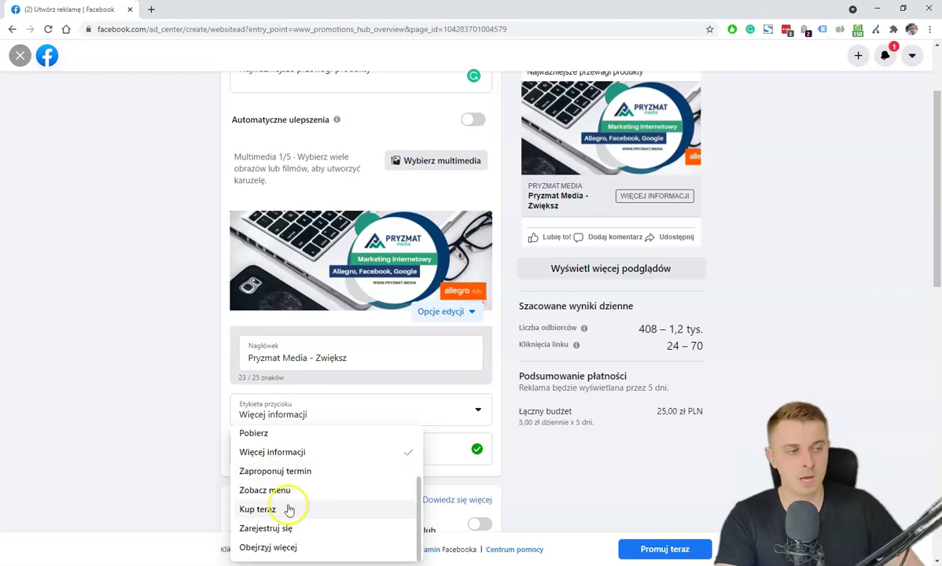
{"action": "left_click", "coordinate": [259, 509]}
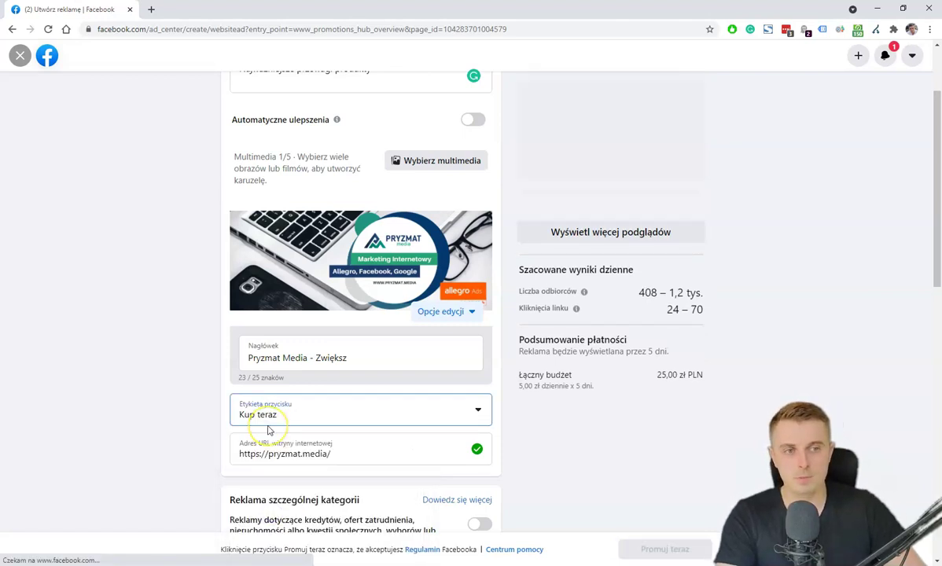
{"action": "left_click", "coordinate": [210, 391]}
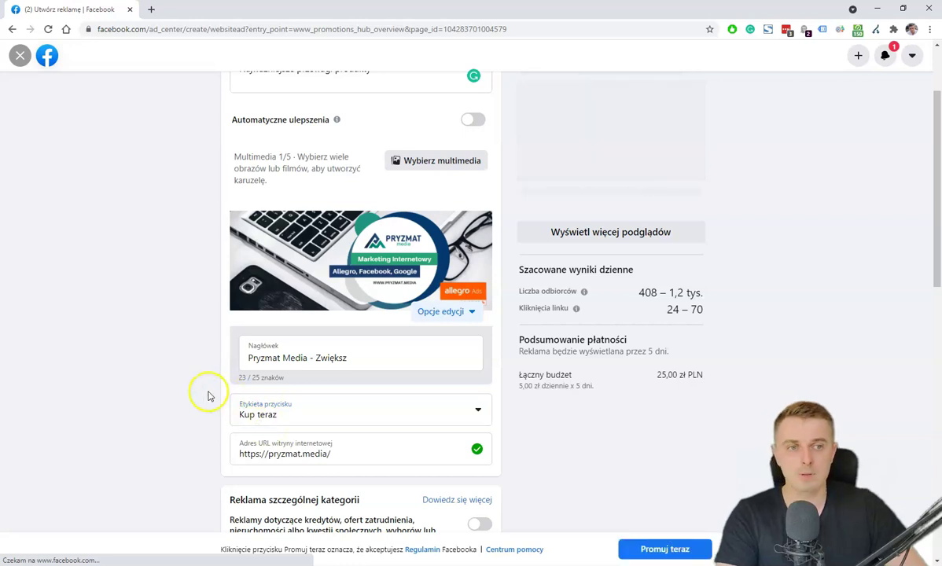
{"action": "left_click", "coordinate": [159, 308]}
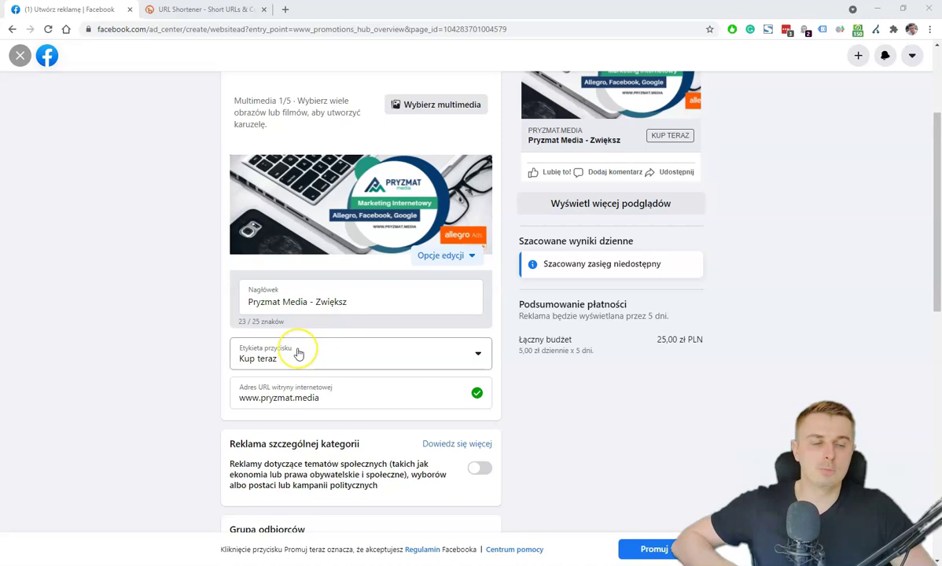
Review the ad's website address, target audience, display time and daily budget settings.
{"action": "scroll", "coordinate": [207, 353], "scroll_direction": "down", "scroll_amount": 1}
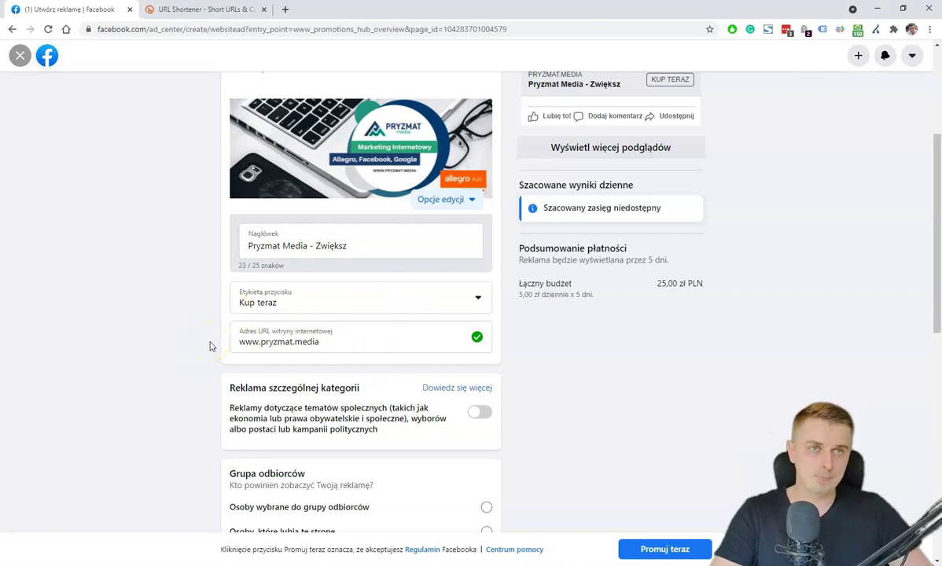
{"action": "scroll", "coordinate": [210, 346], "scroll_direction": "down", "scroll_amount": 5}
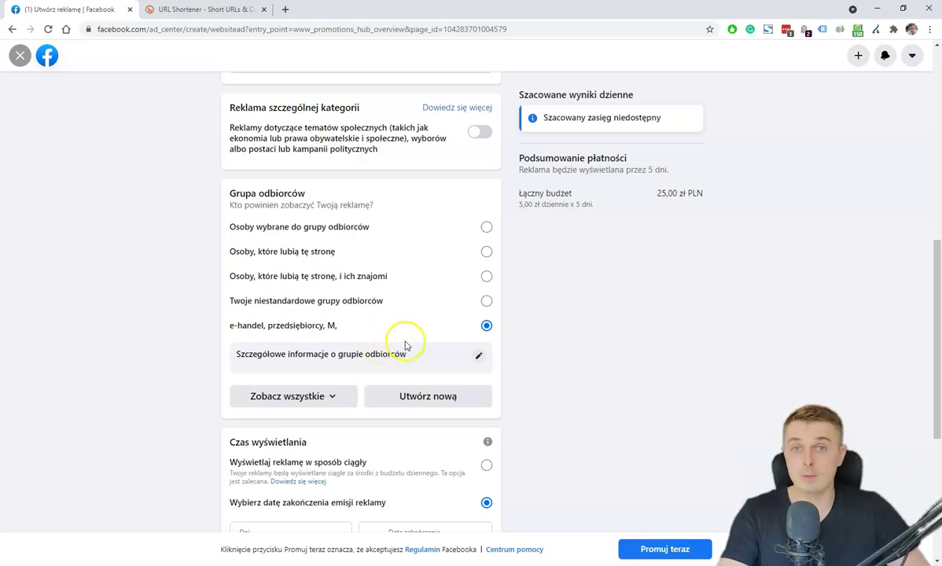
{"action": "scroll", "coordinate": [421, 336], "scroll_direction": "down", "scroll_amount": 2}
{"action": "scroll", "coordinate": [471, 263], "scroll_direction": "up", "scroll_amount": 2}
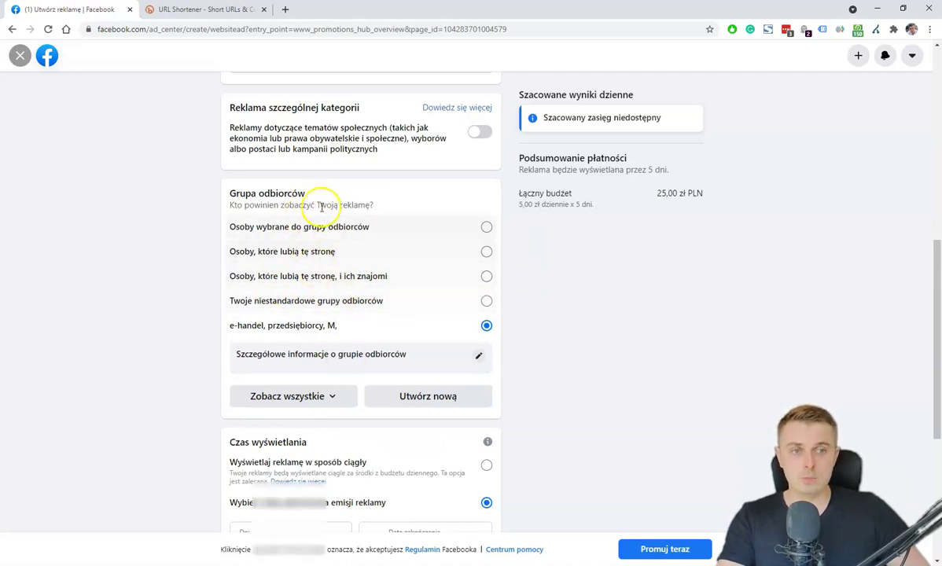
{"action": "scroll", "coordinate": [326, 275], "scroll_direction": "down", "scroll_amount": 1}
{"action": "scroll", "coordinate": [327, 283], "scroll_direction": "down", "scroll_amount": 4}
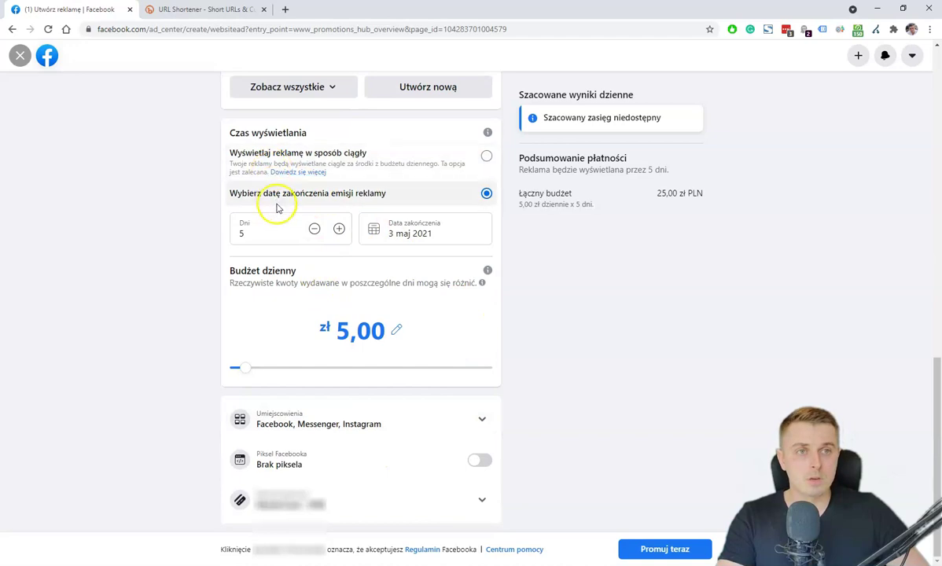
{"action": "scroll", "coordinate": [273, 297], "scroll_direction": "up", "scroll_amount": 1}
{"action": "scroll", "coordinate": [273, 296], "scroll_direction": "up", "scroll_amount": 1}
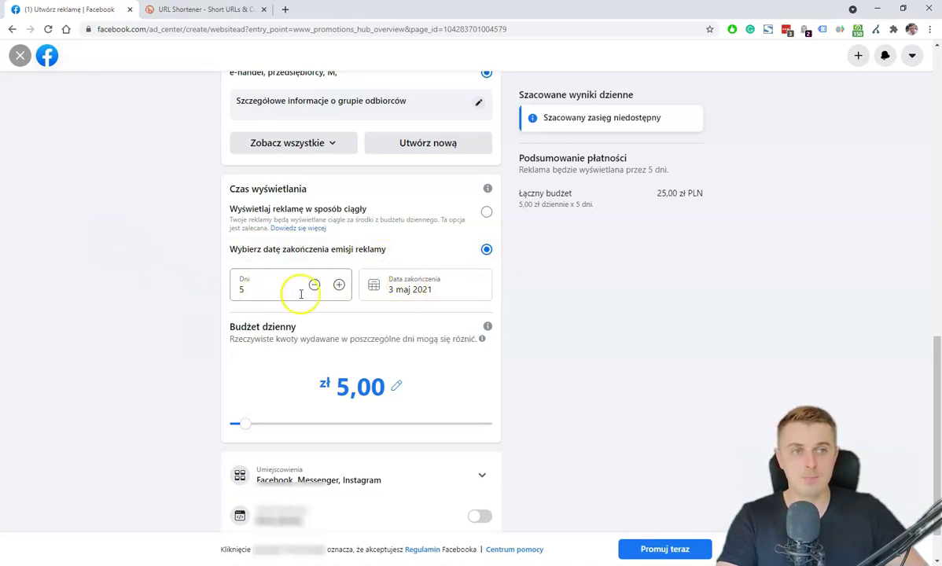
Set the ad to run continuously with a daily budget of 10,00 zł.
{"action": "mouse_move", "coordinate": [249, 423]}
{"action": "left_mouse_down"}
{"action": "mouse_move", "coordinate": [262, 423]}
{"action": "mouse_move", "coordinate": [255, 423]}
{"action": "left_mouse_up"}
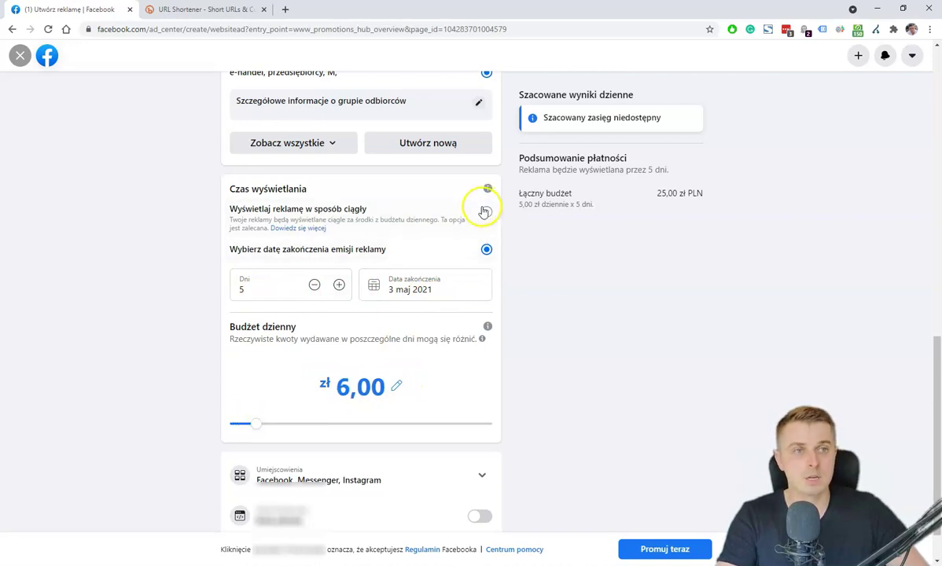
{"action": "left_click", "coordinate": [486, 211]}
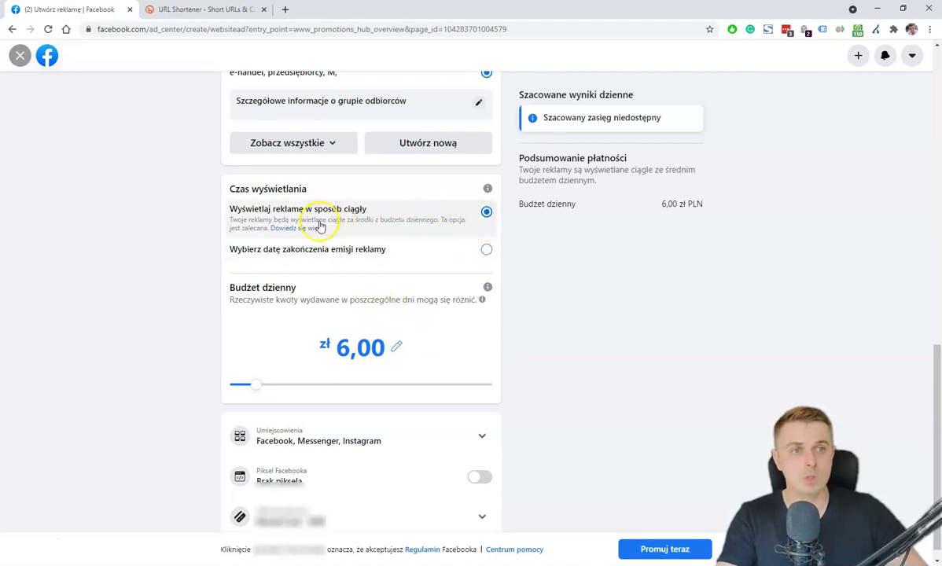
{"action": "left_click_drag", "start_coordinate": [255, 386], "coordinate": [297, 394]}
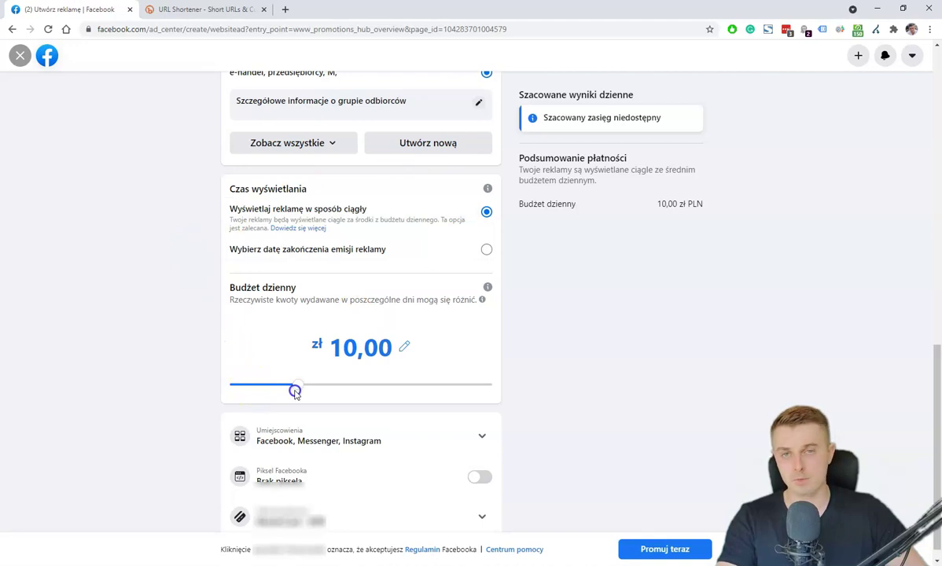
{"action": "scroll", "coordinate": [233, 286], "scroll_direction": "down", "scroll_amount": 1}
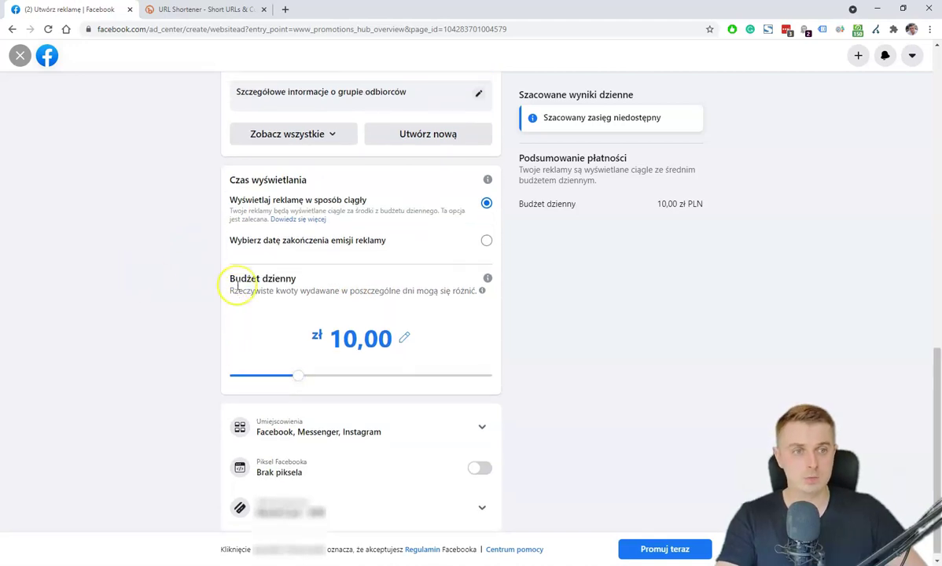
{"action": "scroll", "coordinate": [164, 297], "scroll_direction": "up", "scroll_amount": 1}
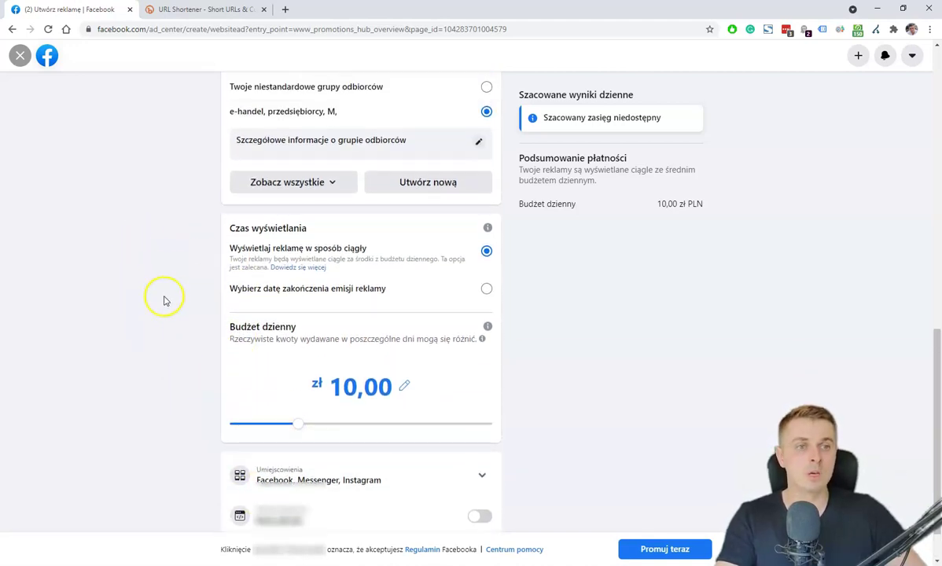
{"action": "scroll", "coordinate": [185, 345], "scroll_direction": "down", "scroll_amount": 1}
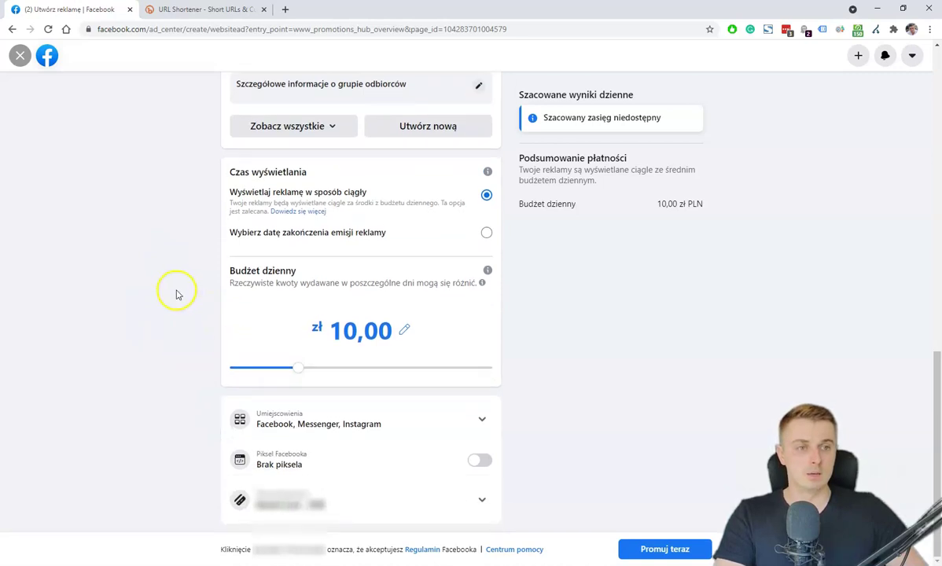
Check the placement options for the ad without changing them.
{"action": "left_click", "coordinate": [484, 421]}
{"action": "scroll", "coordinate": [502, 391], "scroll_direction": "down", "scroll_amount": 2}
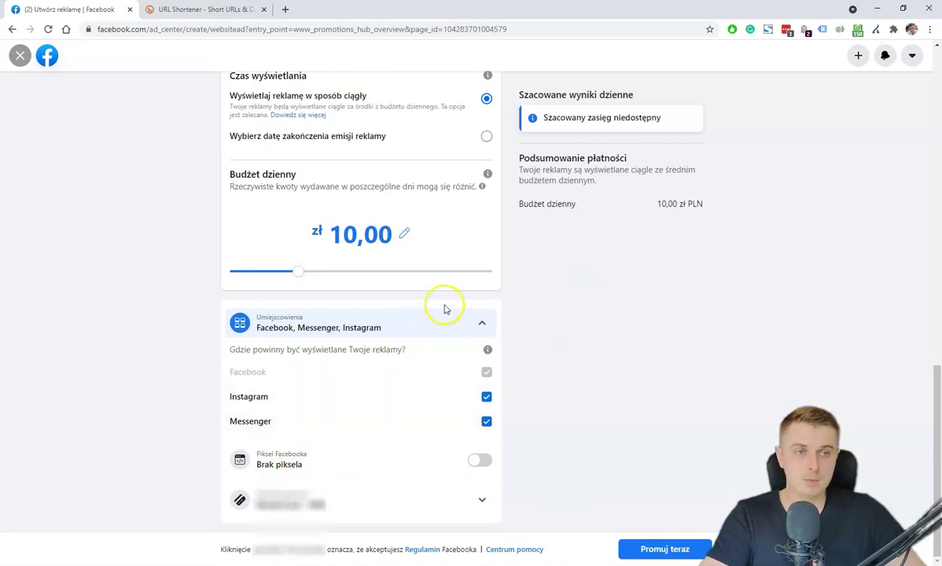
{"action": "left_click", "coordinate": [485, 326]}
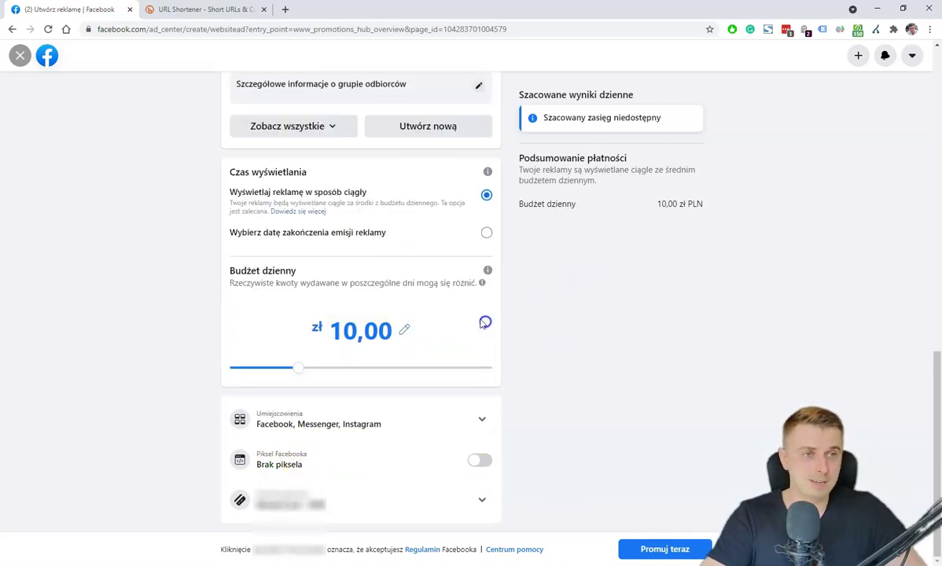
Switch to the Allegro browser window and copy the affiliate link of the SPODNIE ROBOCZE rozm. 52 offer.
{"action": "scroll", "coordinate": [224, 315], "scroll_direction": "up", "scroll_amount": 6}
{"action": "scroll", "coordinate": [222, 315], "scroll_direction": "up", "scroll_amount": 3}
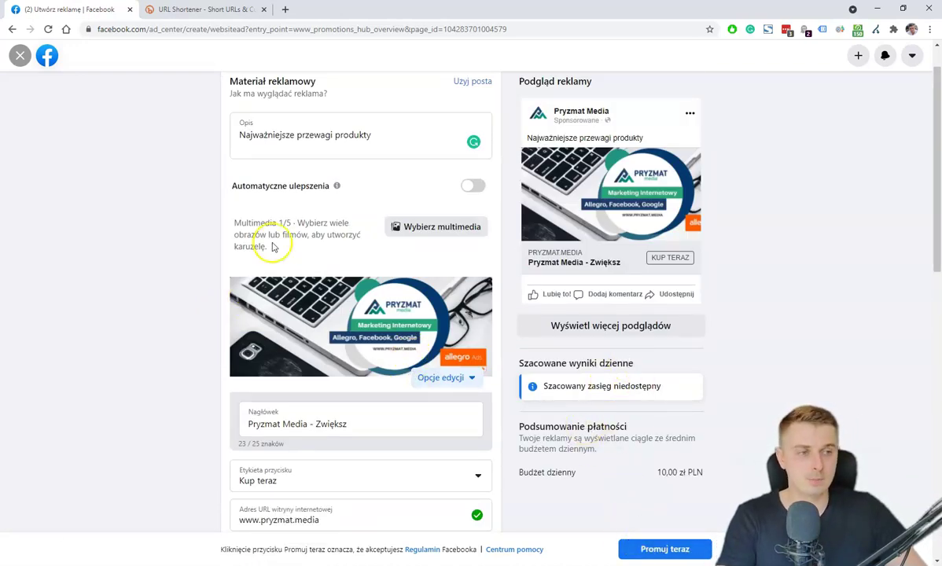
{"action": "scroll", "coordinate": [263, 236], "scroll_direction": "down", "scroll_amount": 2}
{"action": "scroll", "coordinate": [216, 206], "scroll_direction": "down", "scroll_amount": 4}
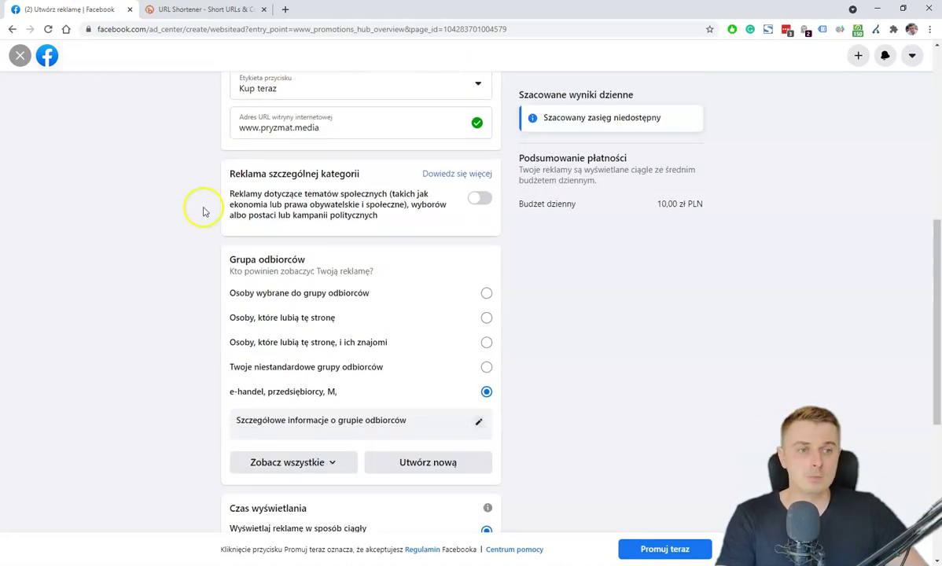
{"action": "scroll", "coordinate": [113, 202], "scroll_direction": "up", "scroll_amount": 3}
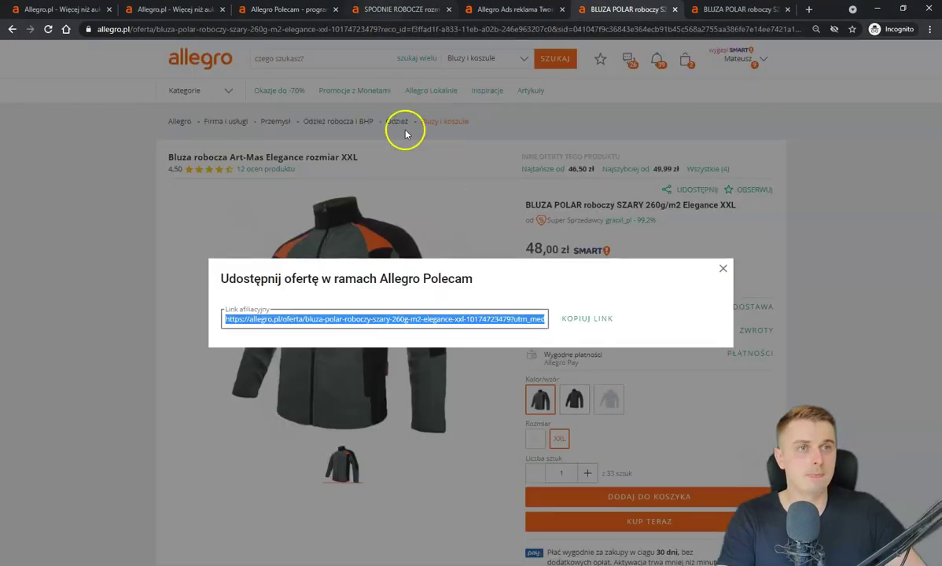
{"action": "left_click", "coordinate": [397, 8]}
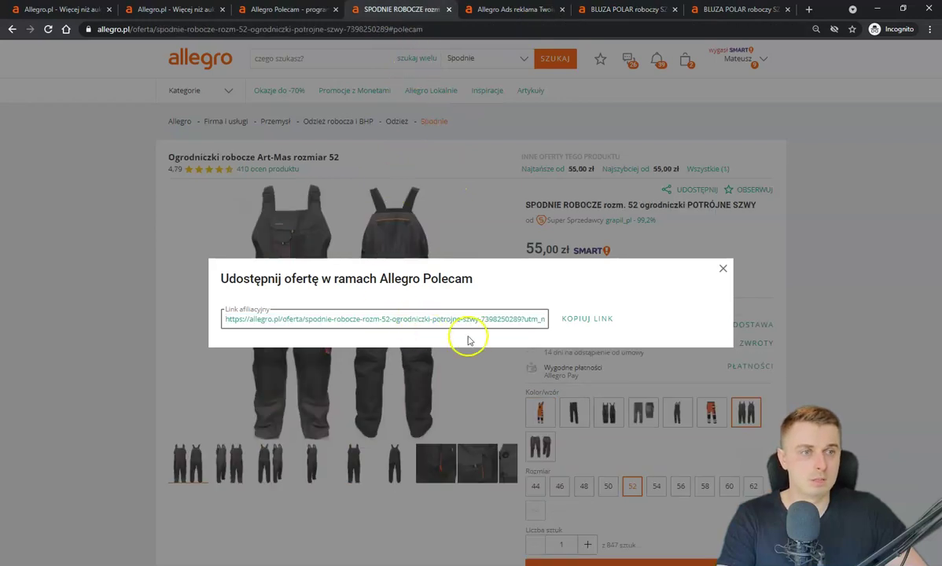
{"action": "left_click", "coordinate": [568, 317]}
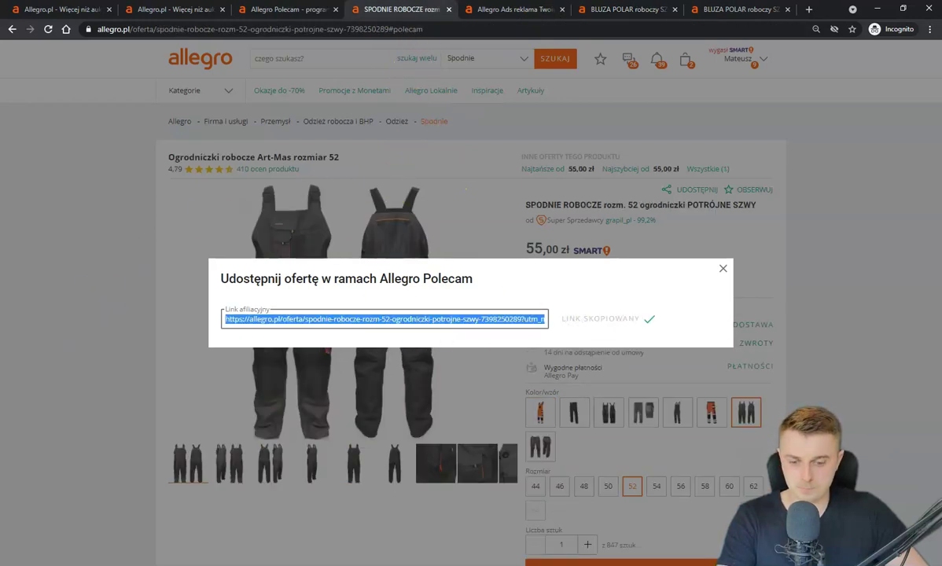
Return to the Facebook ad form and replace the ad's website address with the copied full-length affiliate link.
{"action": "key", "text": "alt+Tab"}
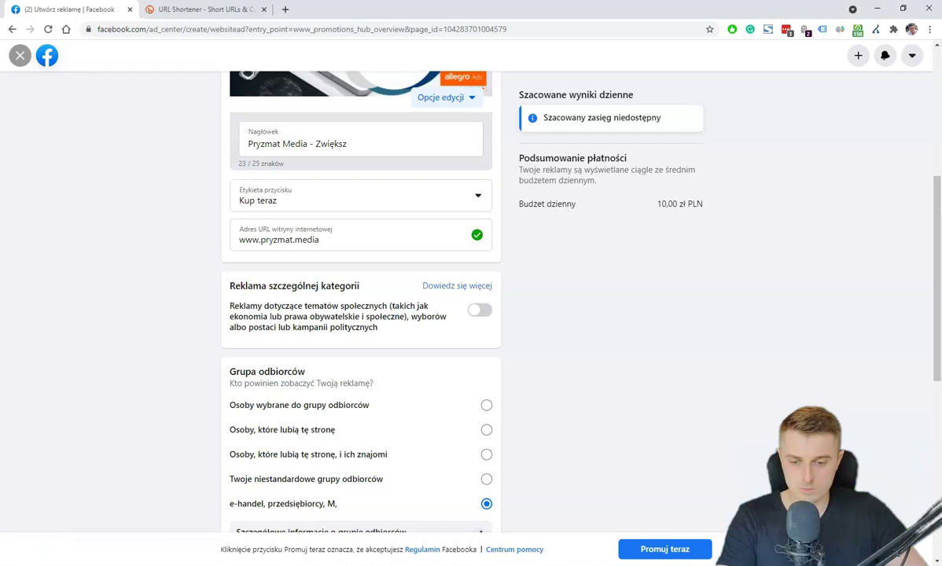
{"action": "left_click_drag", "start_coordinate": [330, 236], "coordinate": [250, 242]}
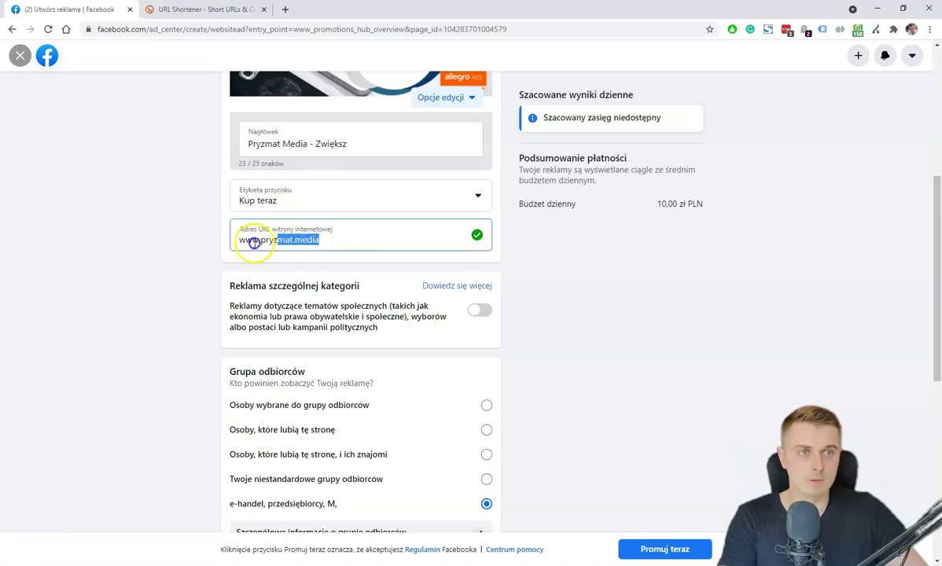
{"action": "key", "text": "ctrl+v"}
{"action": "left_click", "coordinate": [147, 245]}
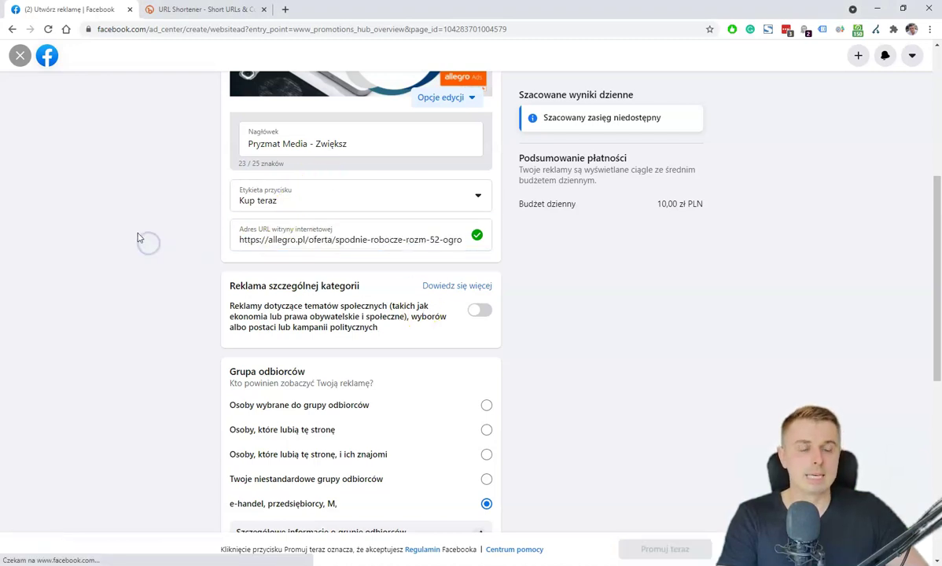
Examine the error details shown under the ad headline and the Allegro domain in the website address.
{"action": "scroll", "coordinate": [131, 217], "scroll_direction": "up", "scroll_amount": 2}
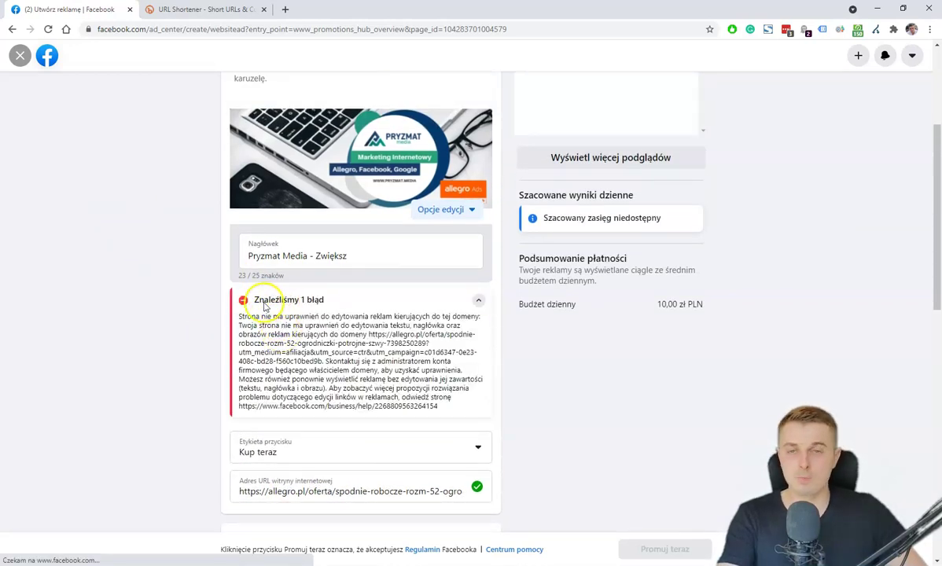
{"action": "left_click_drag", "start_coordinate": [255, 301], "coordinate": [329, 301]}
{"action": "left_click", "coordinate": [329, 338]}
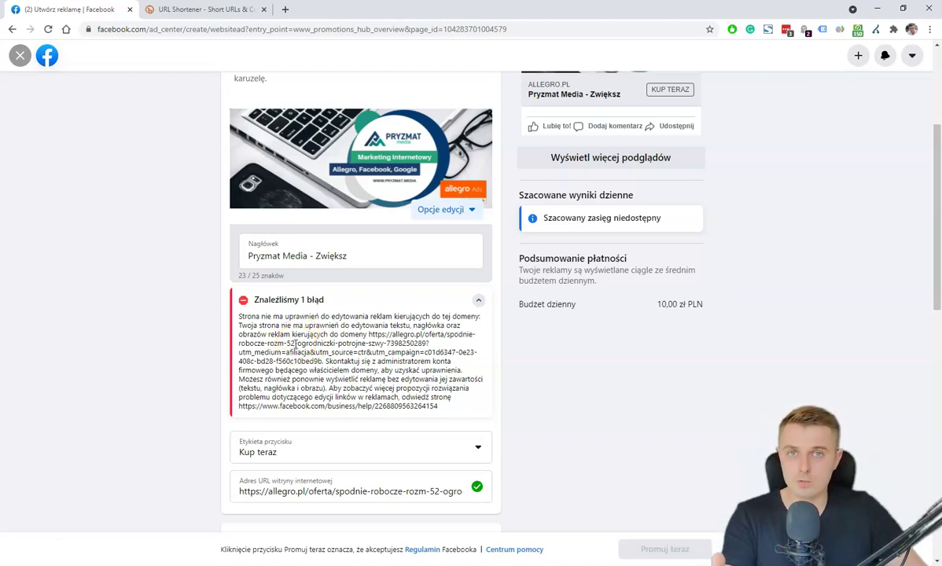
{"action": "scroll", "coordinate": [263, 242], "scroll_direction": "up", "scroll_amount": 2}
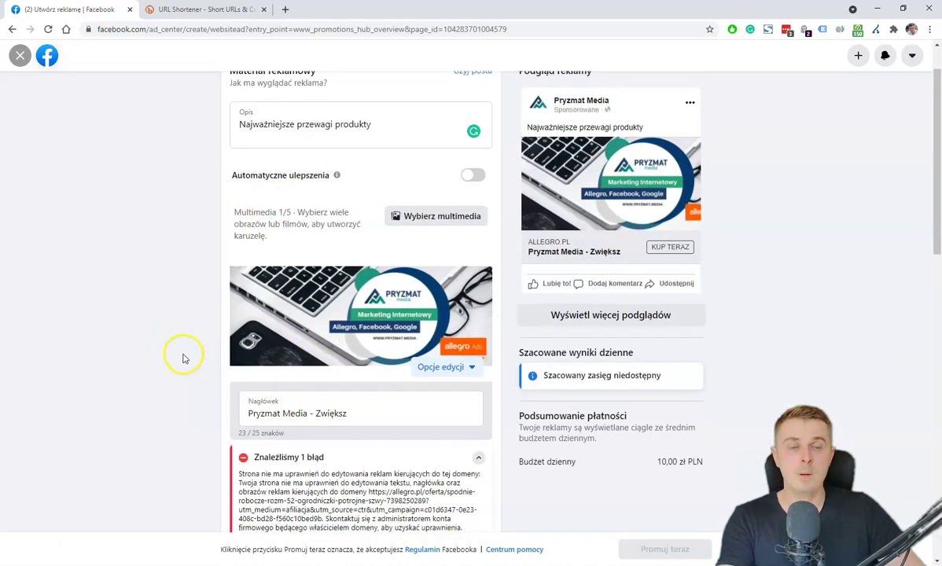
{"action": "scroll", "coordinate": [183, 358], "scroll_direction": "down", "scroll_amount": 1}
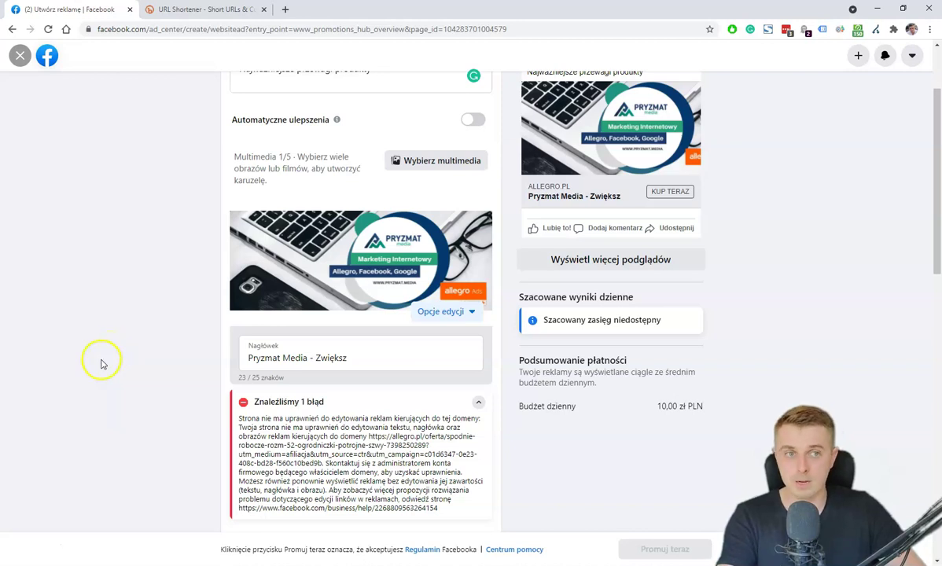
{"action": "scroll", "coordinate": [95, 369], "scroll_direction": "down", "scroll_amount": 1}
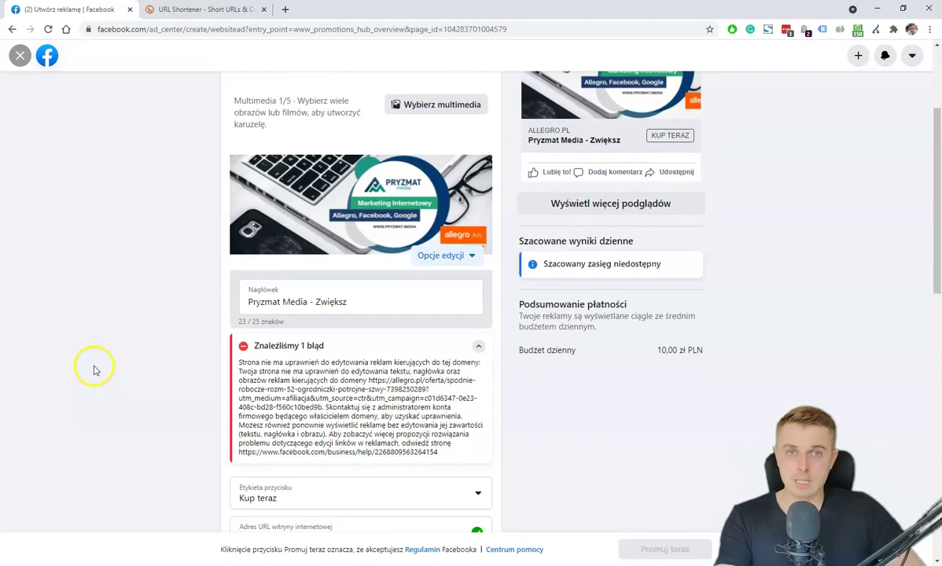
{"action": "scroll", "coordinate": [193, 452], "scroll_direction": "down", "scroll_amount": 2}
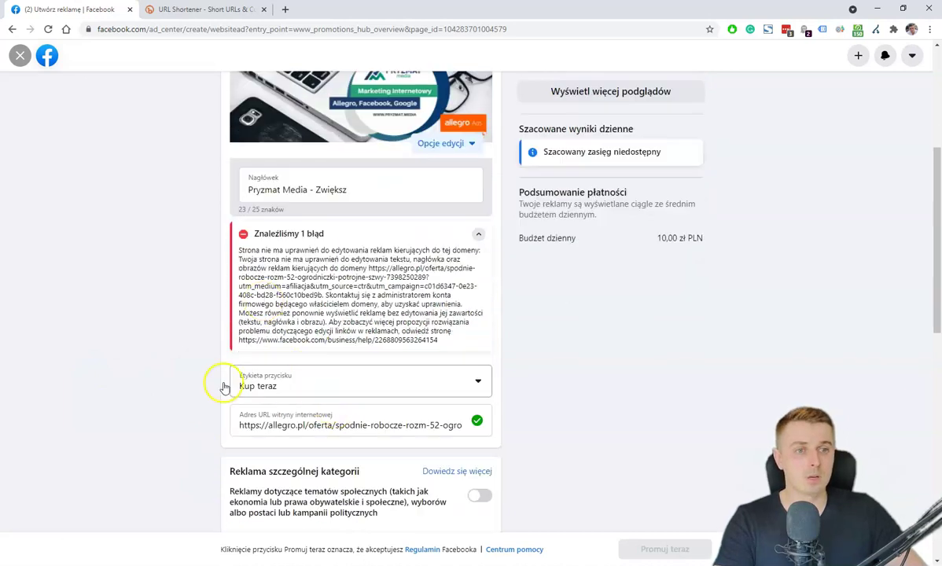
{"action": "scroll", "coordinate": [224, 387], "scroll_direction": "down", "scroll_amount": 1}
{"action": "left_click_drag", "start_coordinate": [265, 369], "coordinate": [322, 373]}
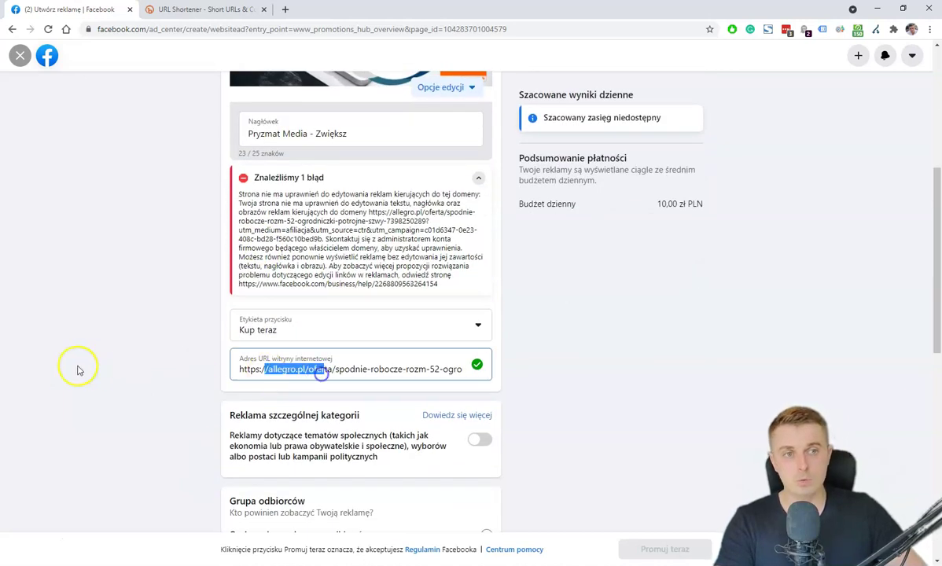
{"action": "left_click", "coordinate": [291, 370]}
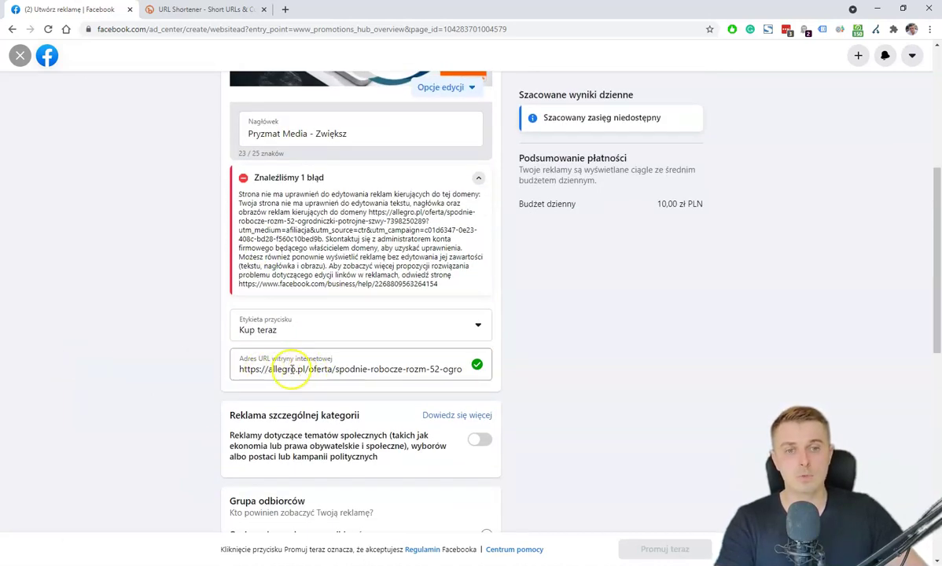
Shorten the Allegro affiliate link on the Bitly site and copy the shortened link.
{"action": "triple_click", "coordinate": [396, 375]}
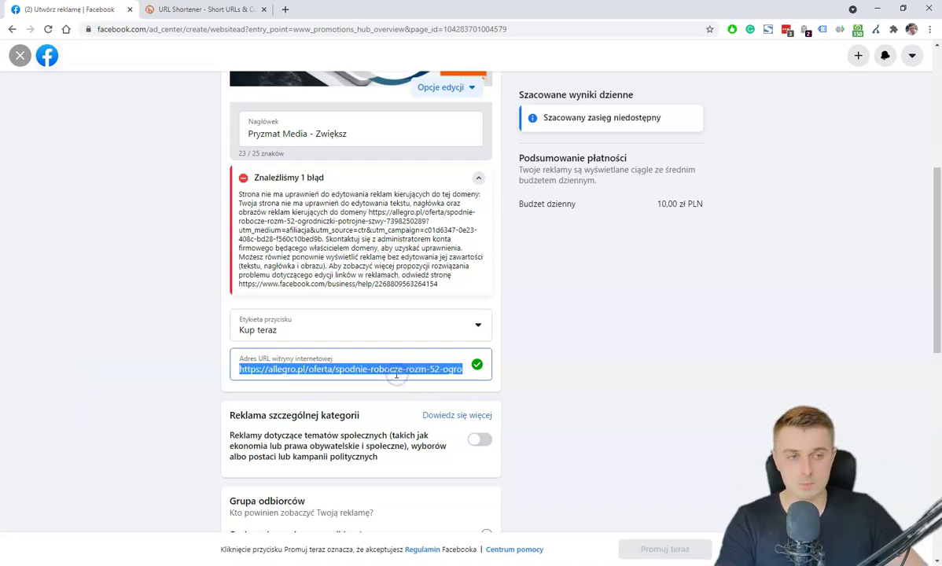
{"action": "left_click", "coordinate": [217, 9]}
{"action": "mouse_move", "coordinate": [300, 108]}
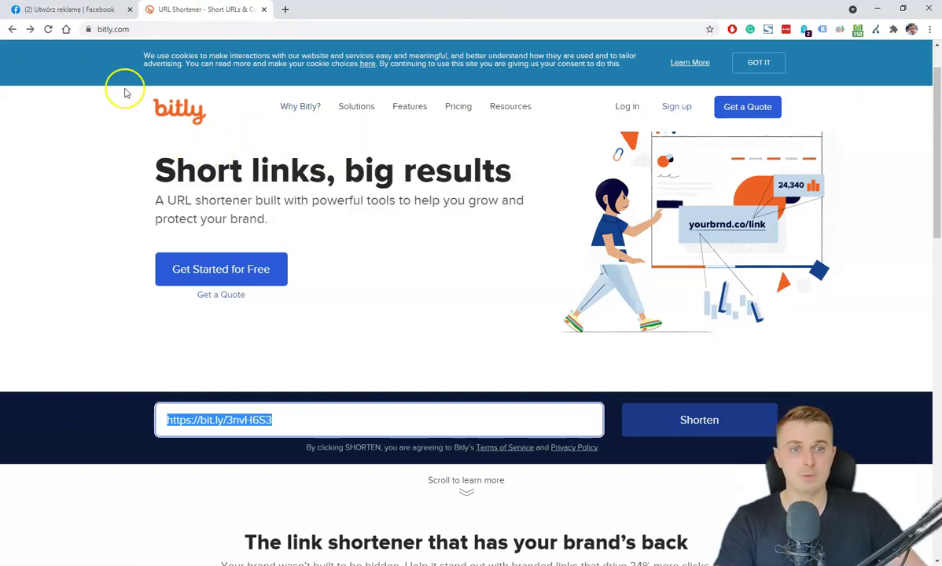
{"action": "left_click", "coordinate": [102, 29]}
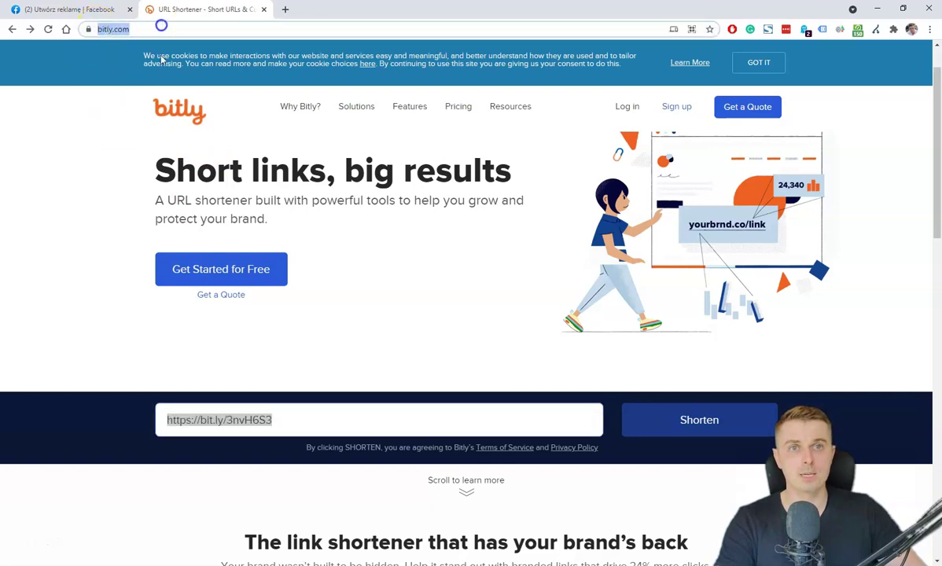
{"action": "left_click", "coordinate": [102, 199]}
{"action": "left_click_drag", "start_coordinate": [309, 422], "coordinate": [25, 427]}
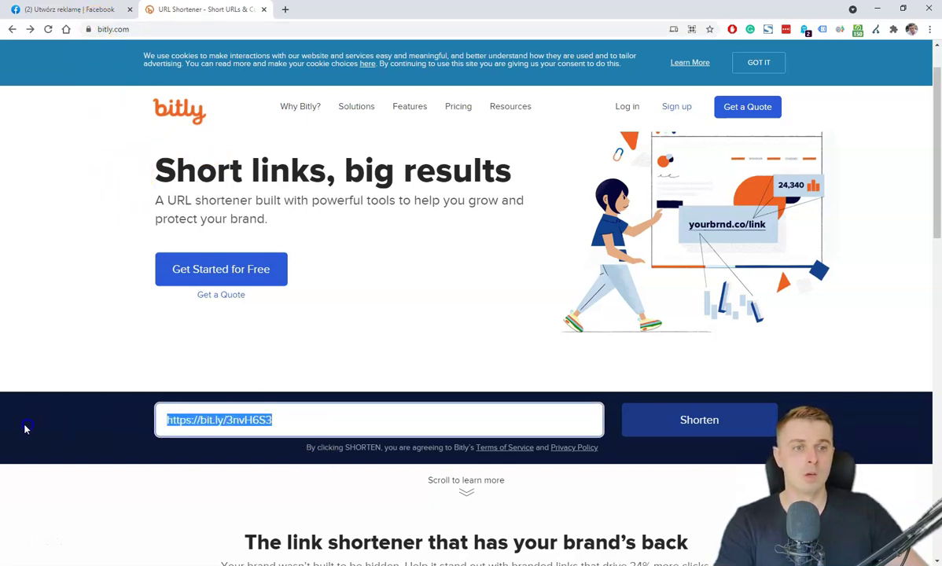
{"action": "key", "text": "ctrl+v"}
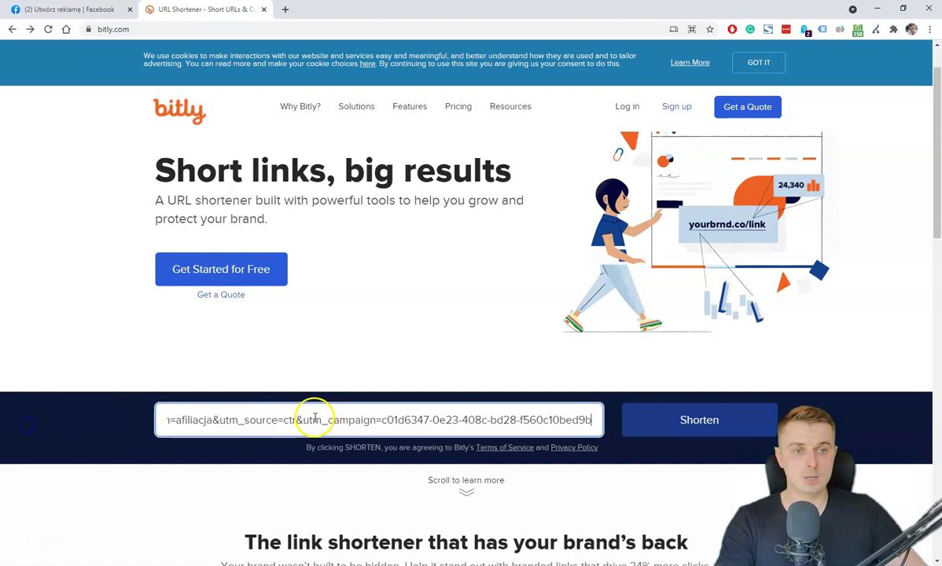
{"action": "left_click", "coordinate": [715, 420]}
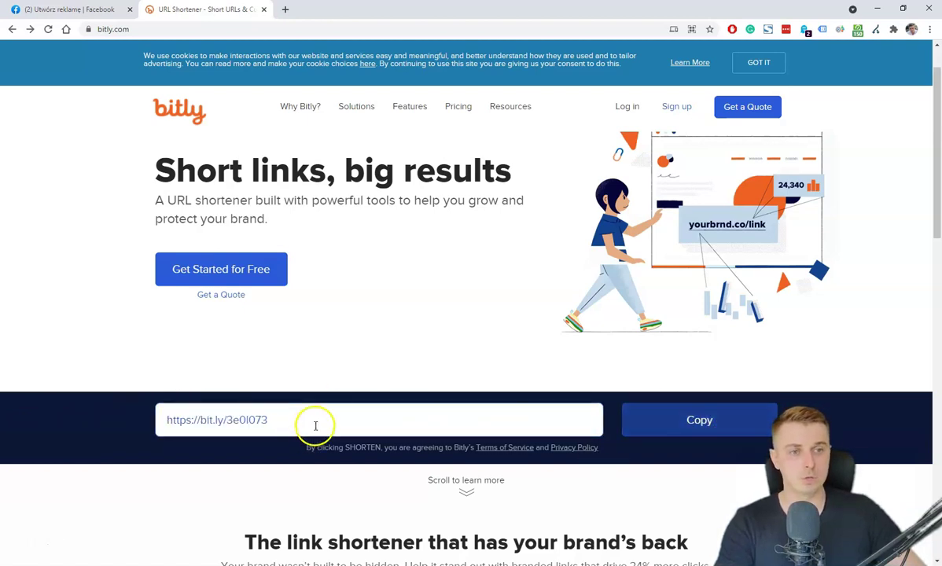
{"action": "left_click", "coordinate": [710, 421]}
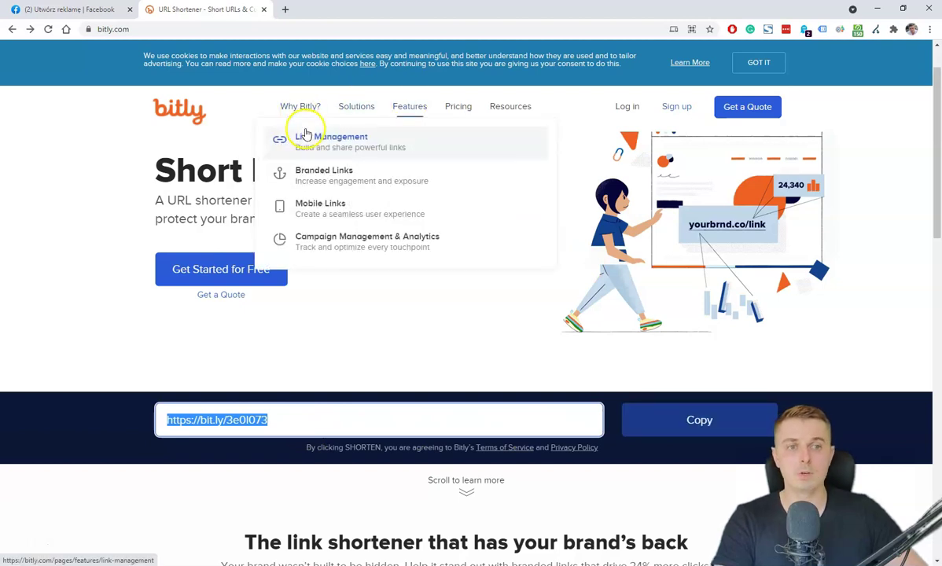
Open the shortened link in a new browser tab to test where it leads.
{"action": "left_click", "coordinate": [286, 10]}
{"action": "key", "text": "ctrl+v"}
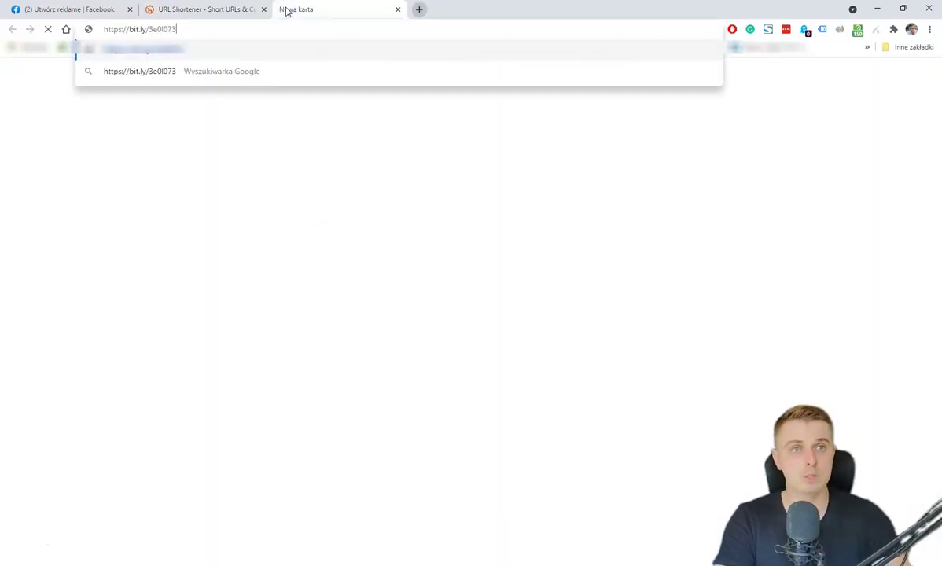
{"action": "key", "text": "Return"}
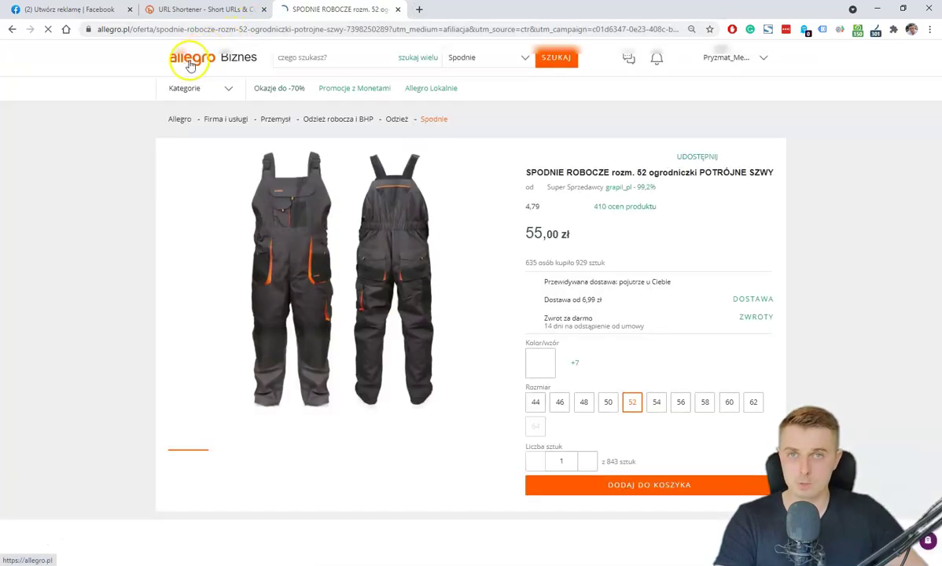
{"action": "key", "text": "ctrl+1"}
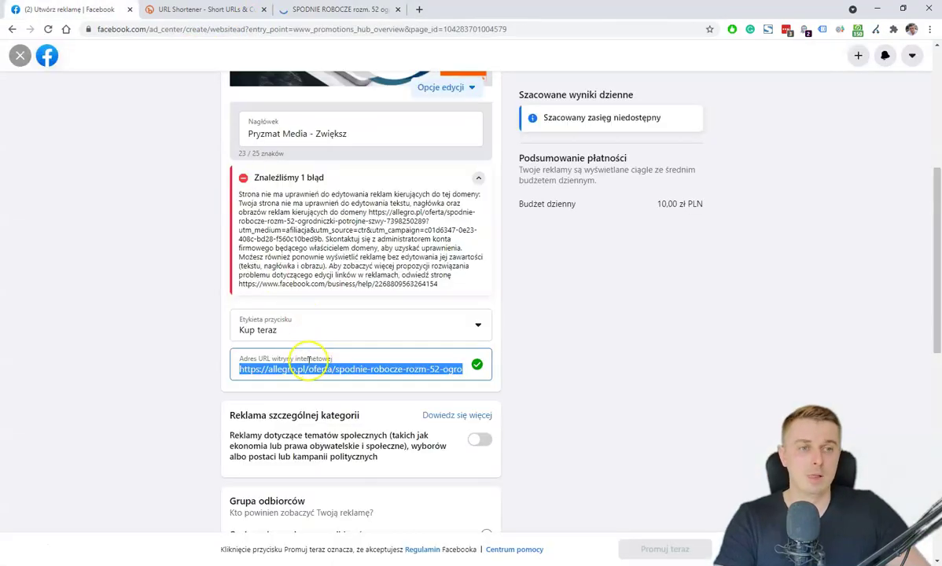
{"action": "key", "text": "ctrl+v"}
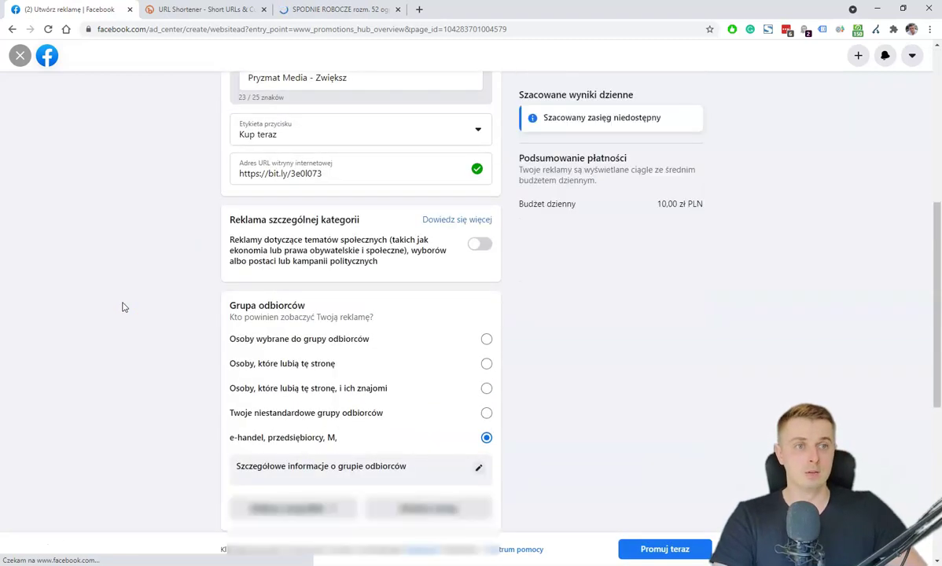
{"action": "scroll", "coordinate": [122, 307], "scroll_direction": "down", "scroll_amount": 5}
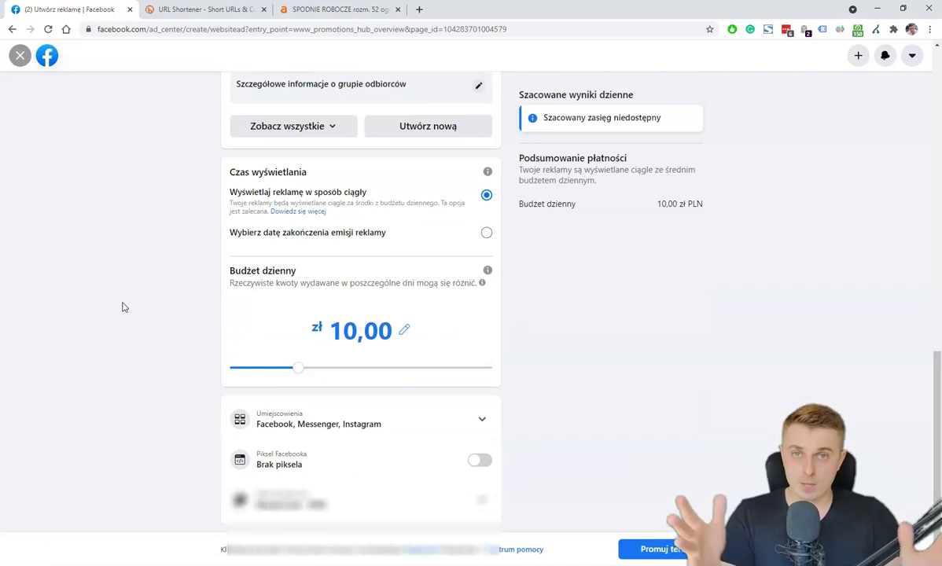